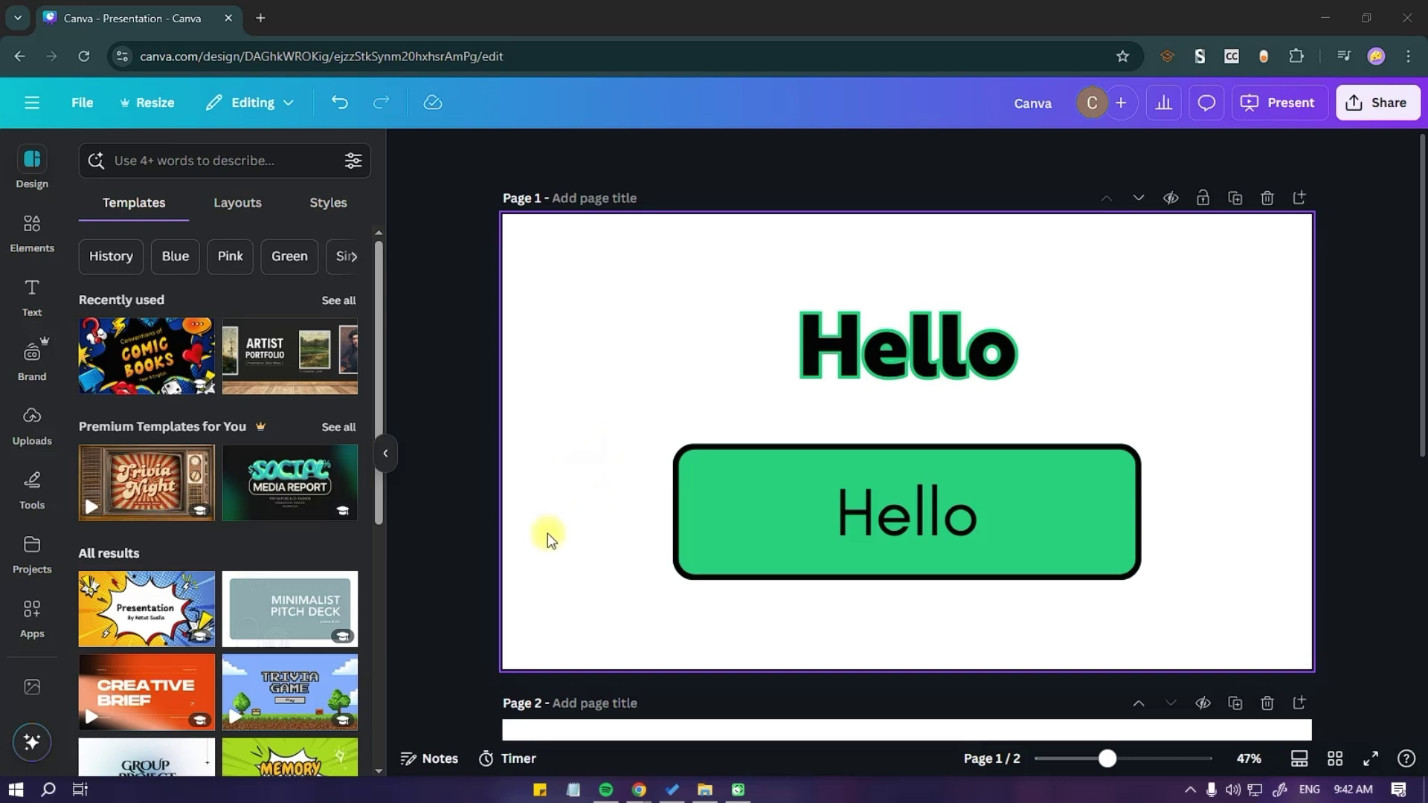
Add a subheading text box to page 2, enlarge it to about size 81.7 in the upper middle, and enter Hello
scroll(780, 522, "down", 5)
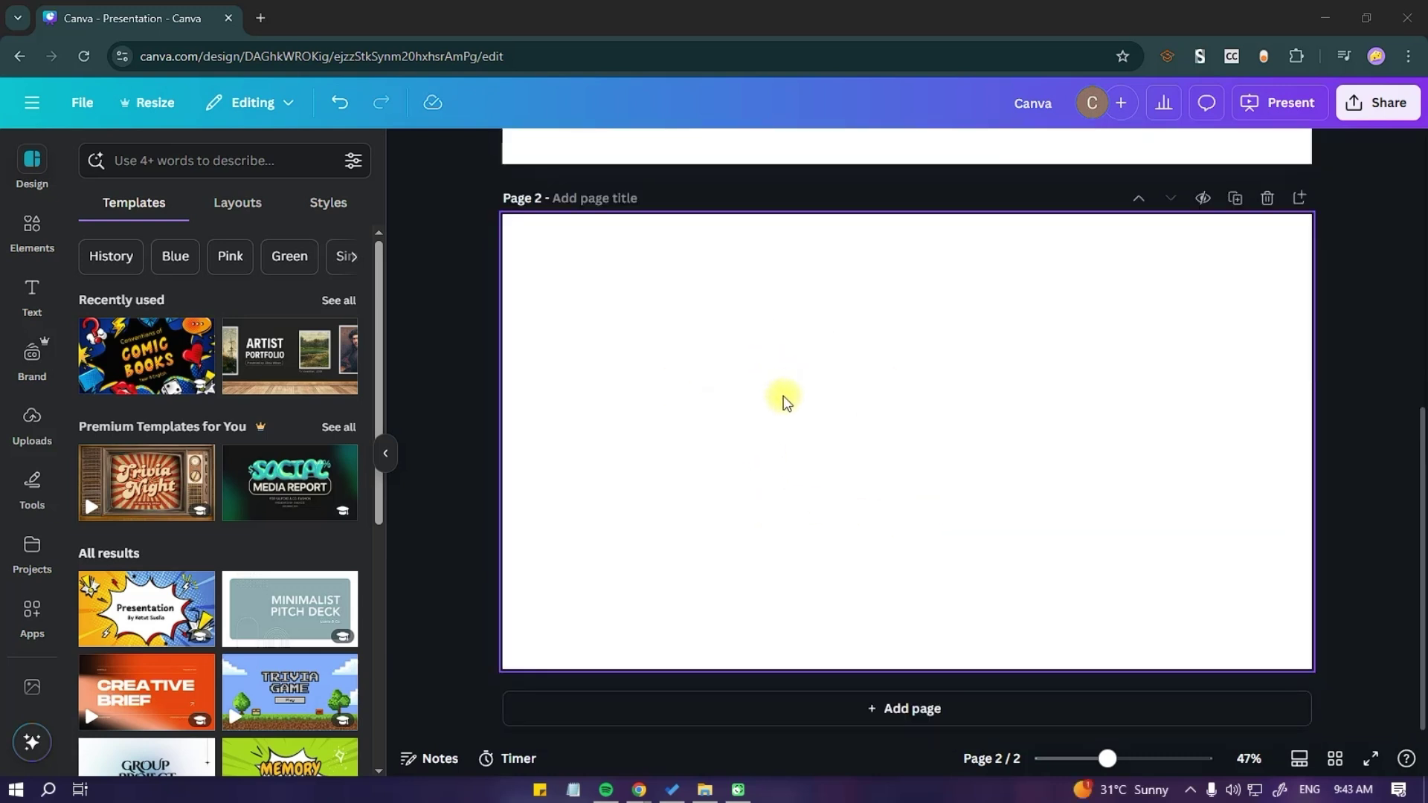
left_click(26, 300)
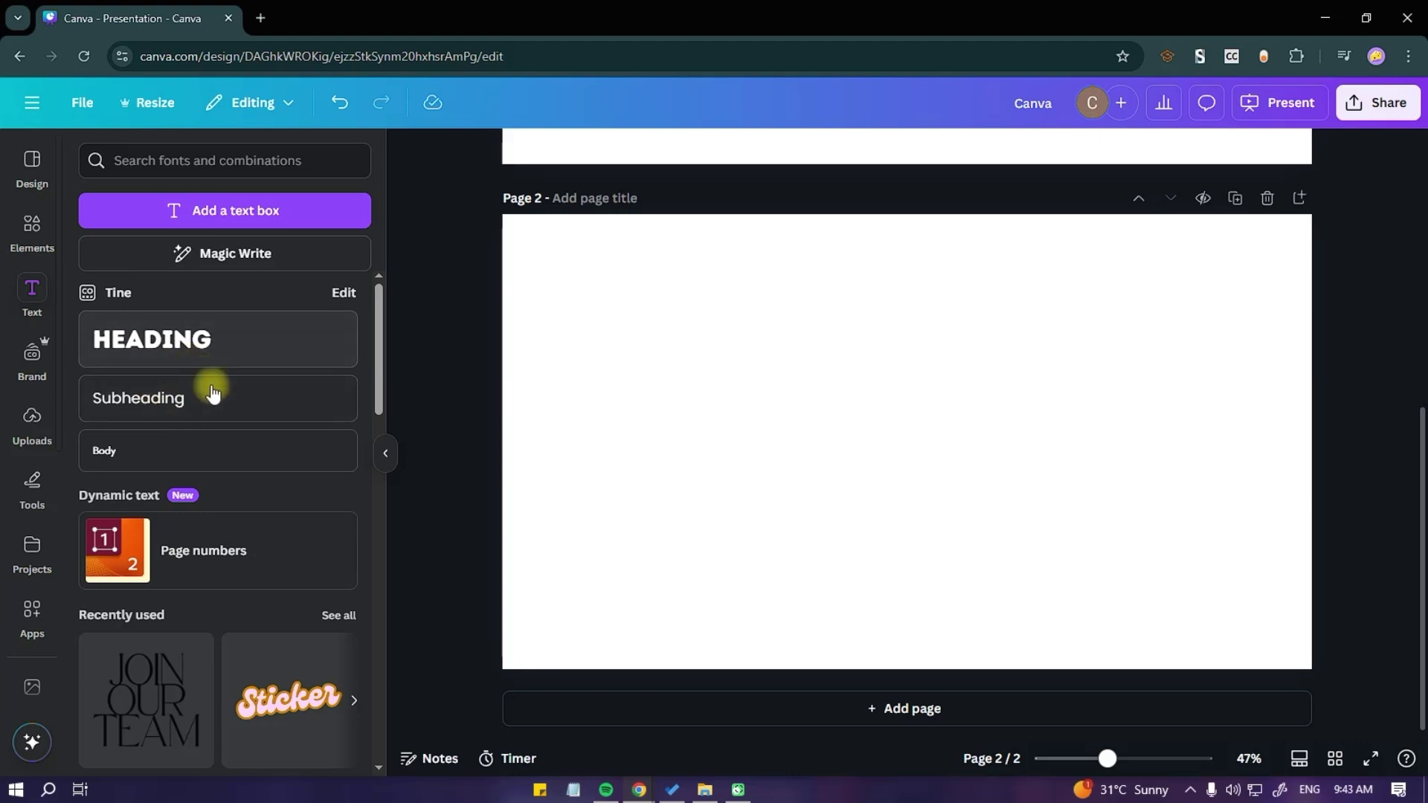
left_click(157, 402)
left_click(877, 438)
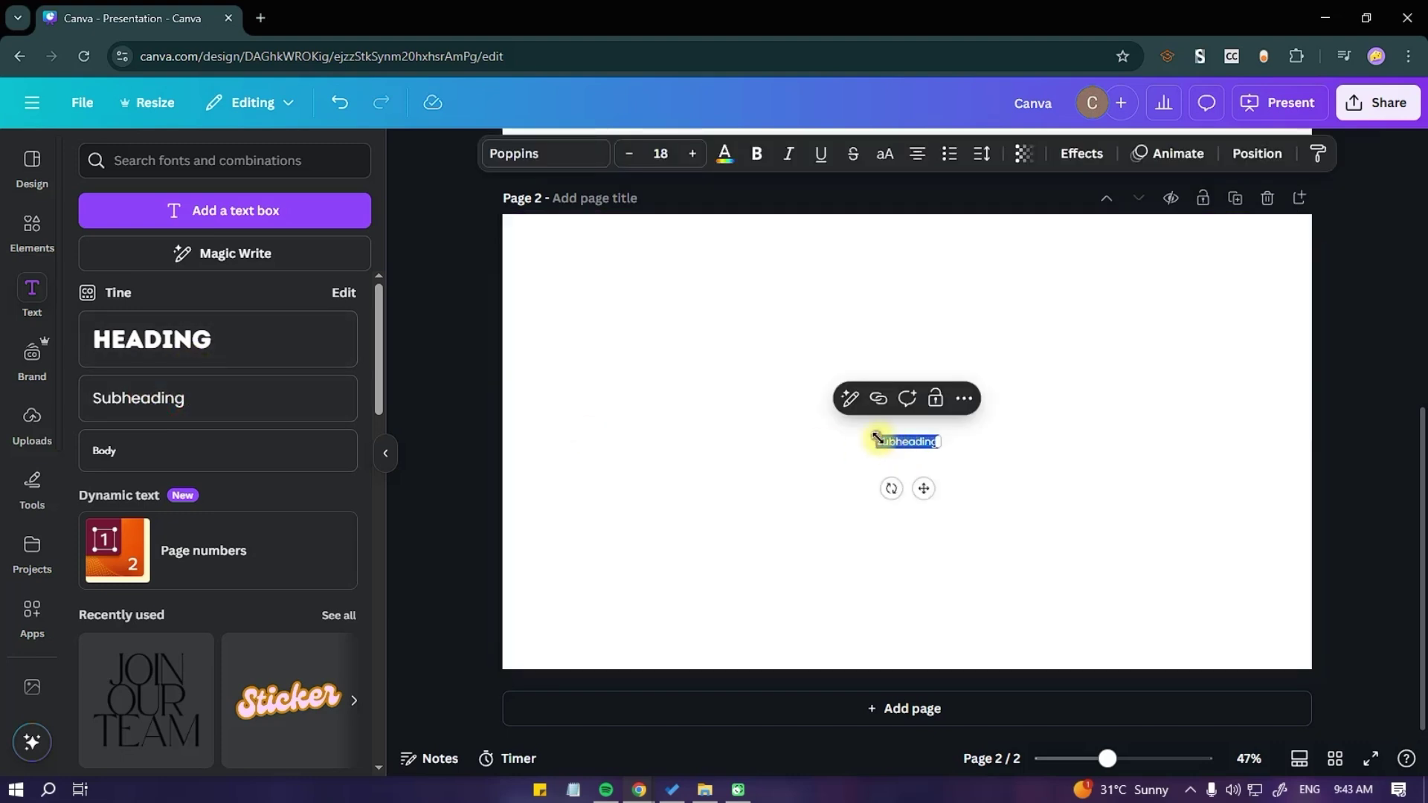
left_click_drag(869, 431, 662, 394)
left_click_drag(816, 484, 924, 425)
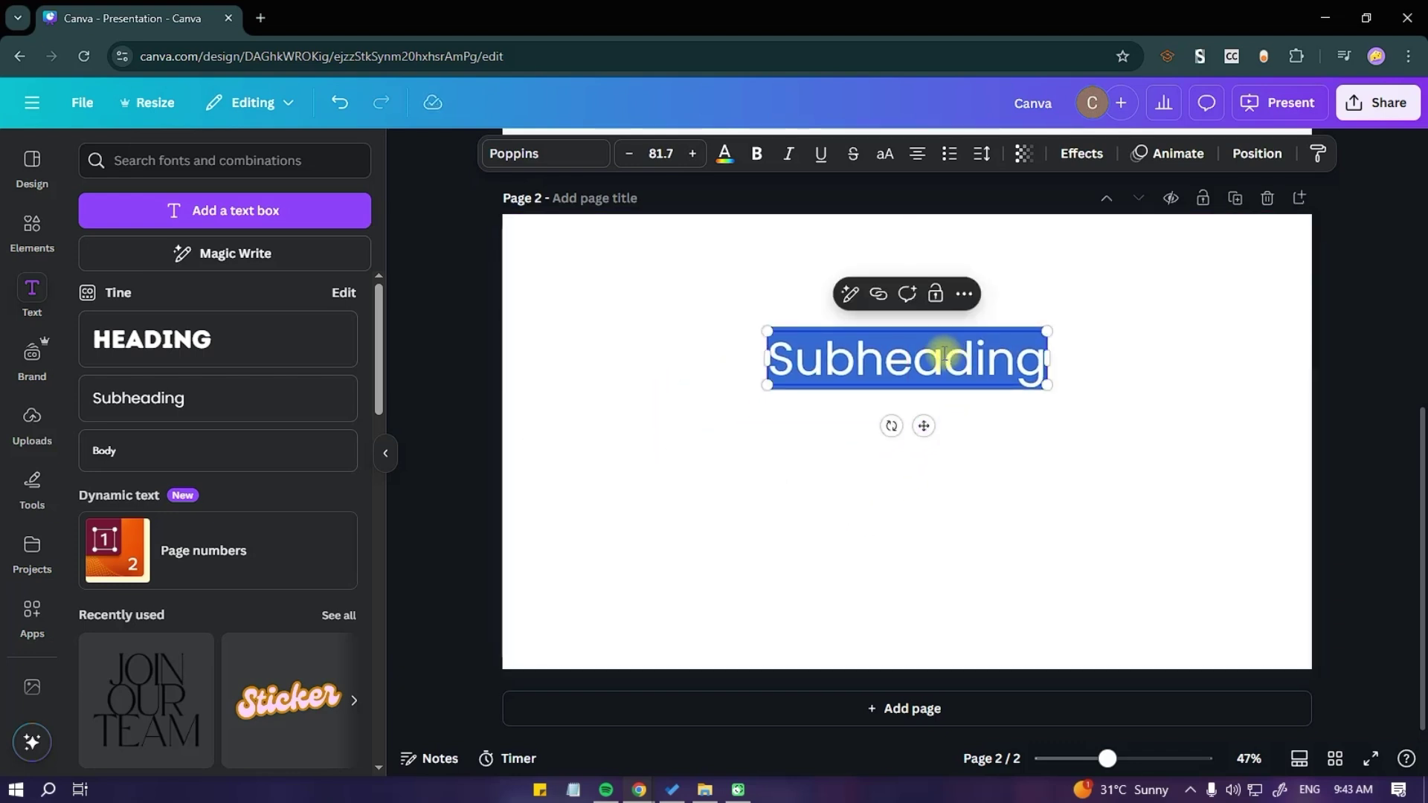
type("Hello")
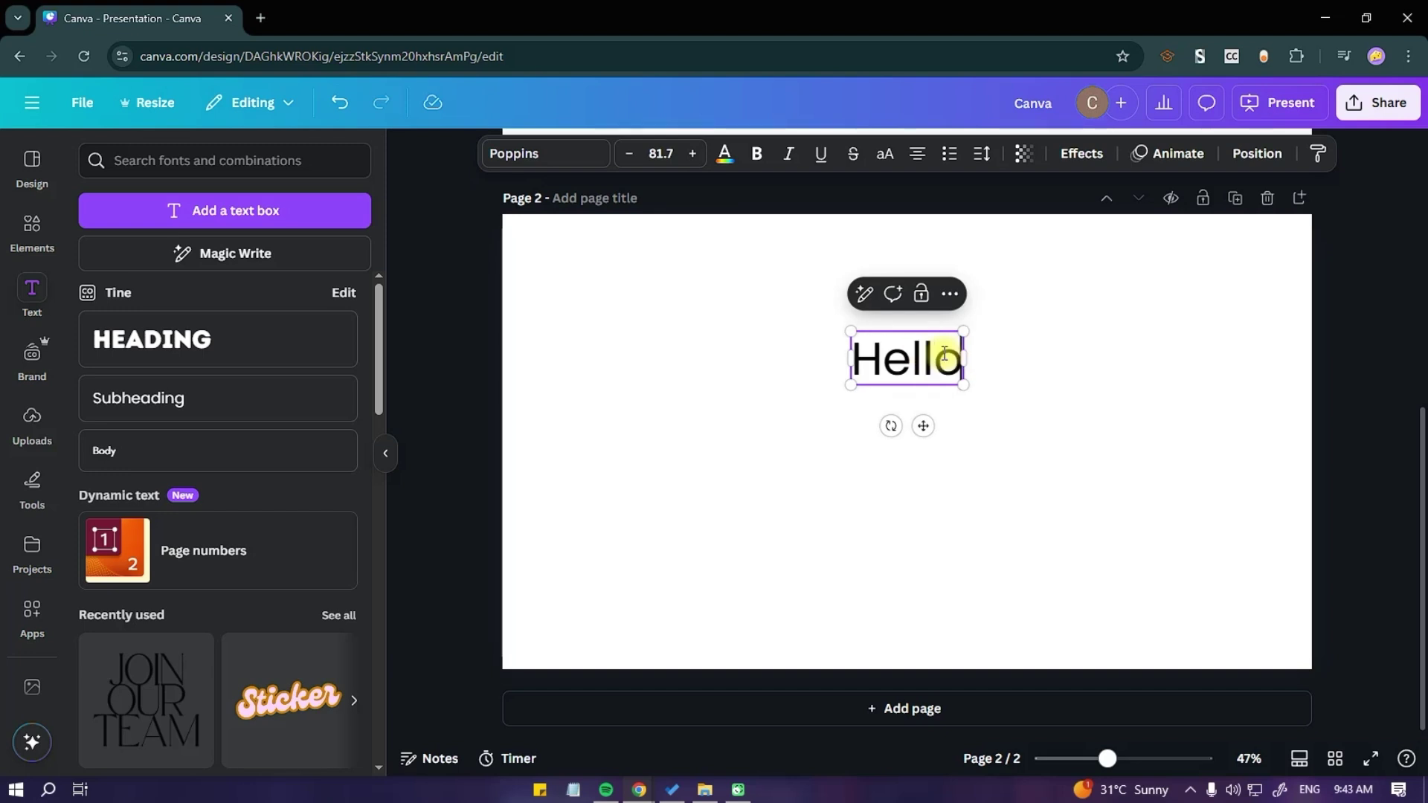
Set the Hello text in Brother 1816 ExtraBold, enlarge it to about size 149, and centre it horizontally in the page's upper half
key("ctrl+a")
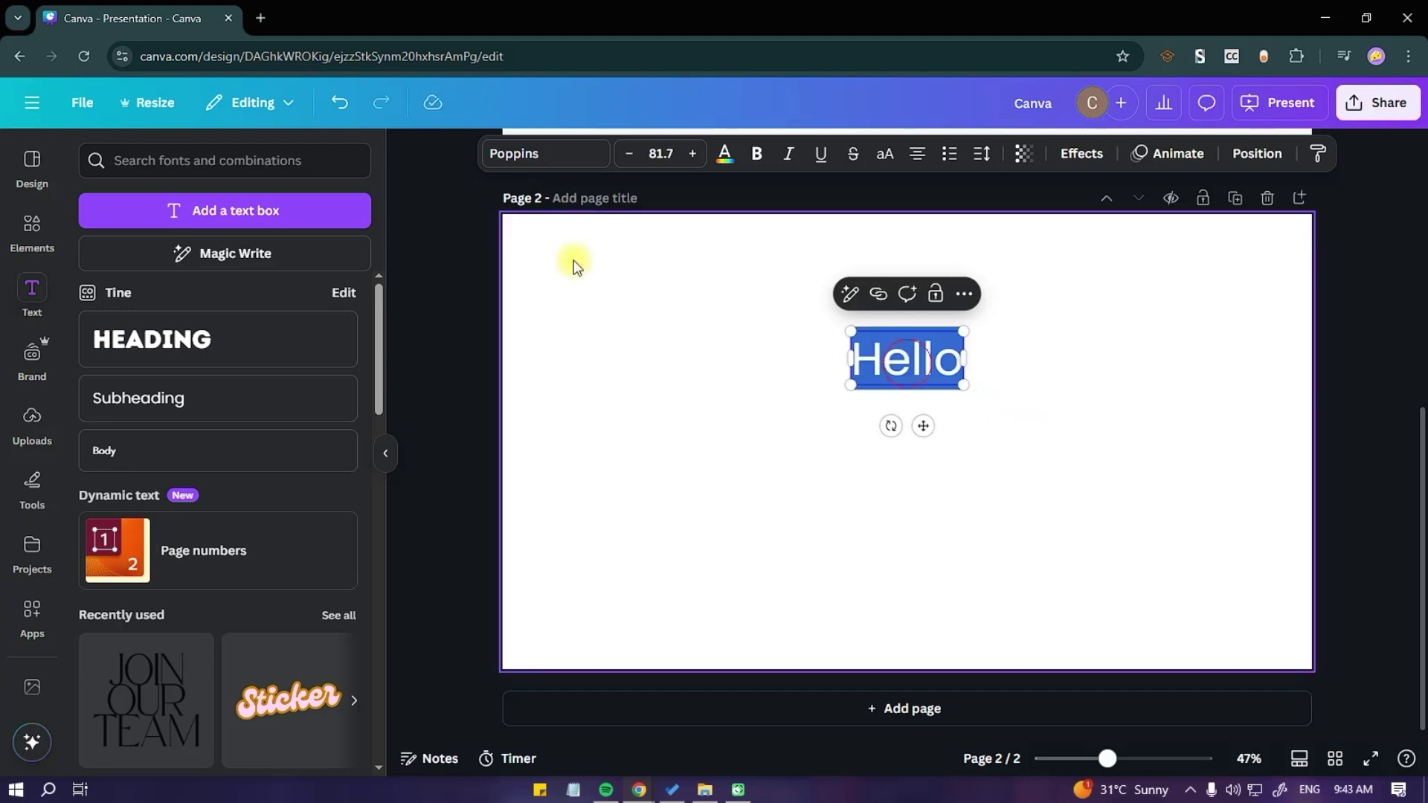
left_click(554, 154)
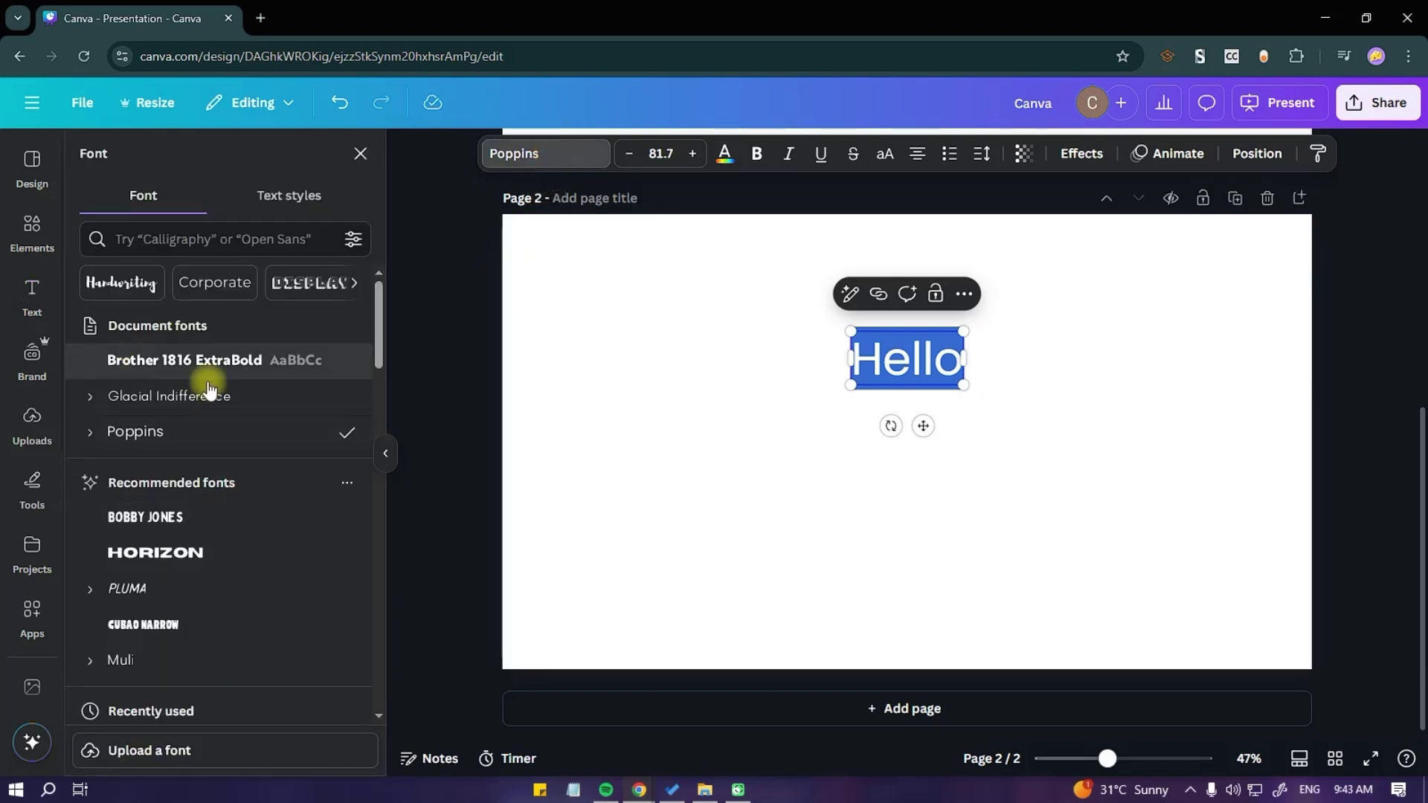
left_click(200, 361)
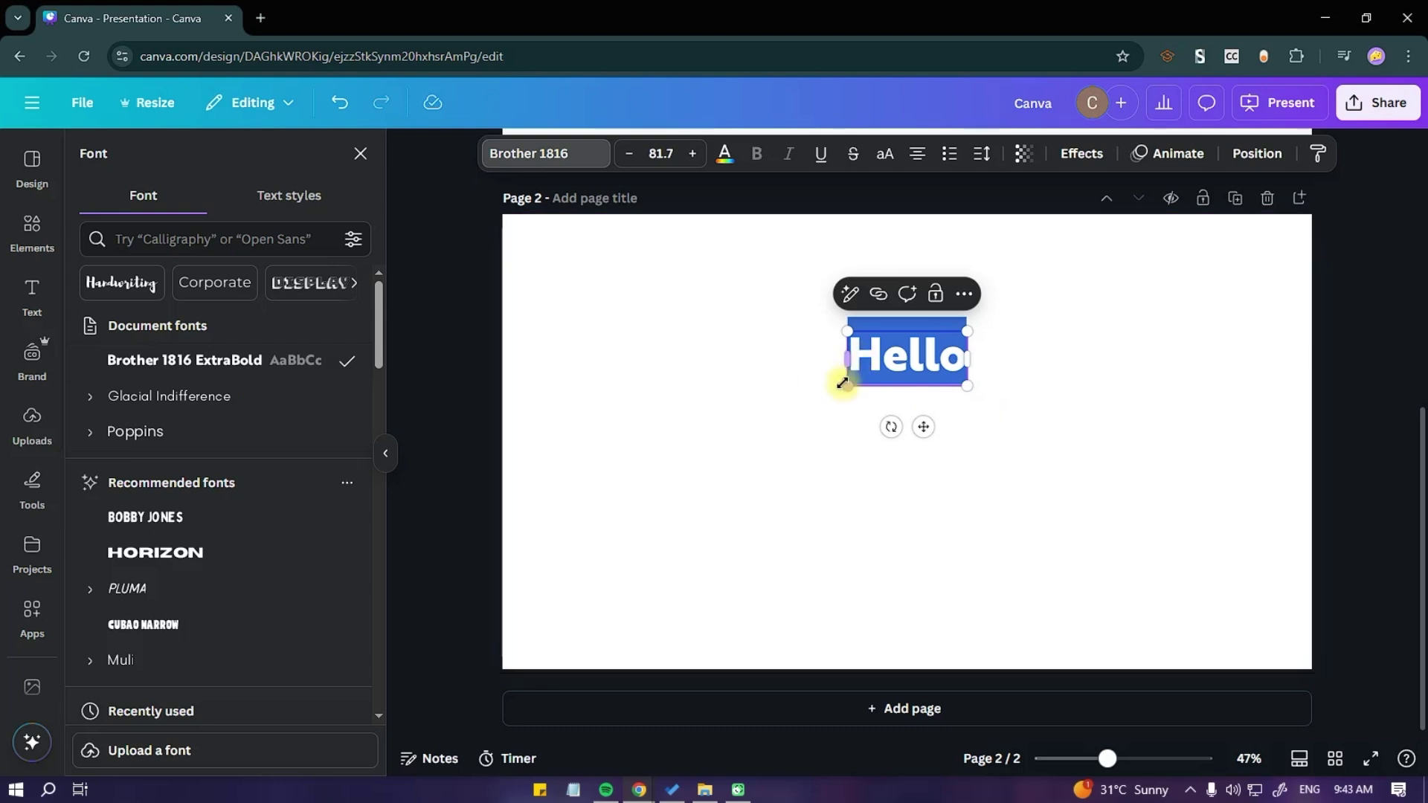
left_click_drag(847, 385, 749, 432)
left_click(975, 502)
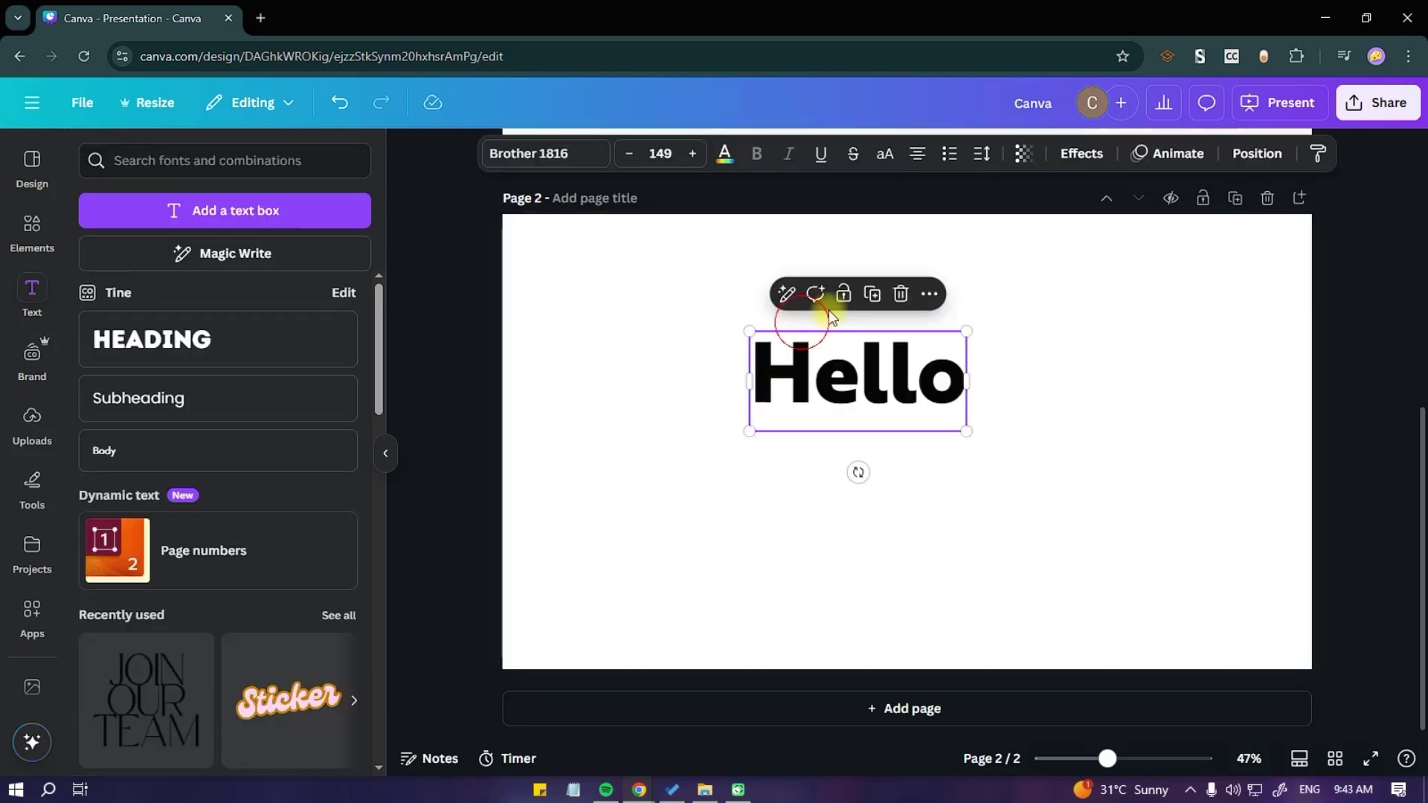
left_click_drag(869, 412, 917, 363)
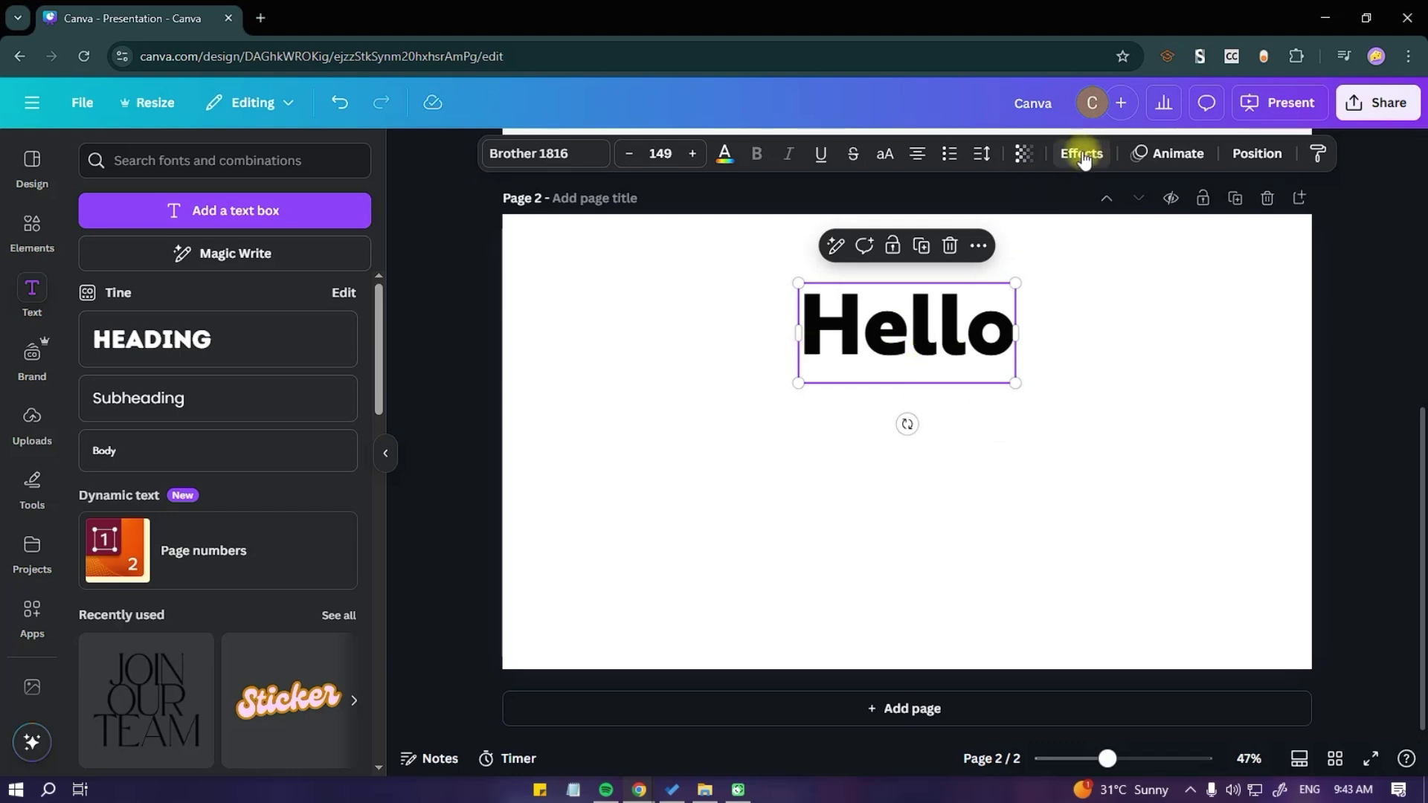
Apply the Outline effect to the Hello text and colour the outline with the green from the FW palette
left_click(1080, 155)
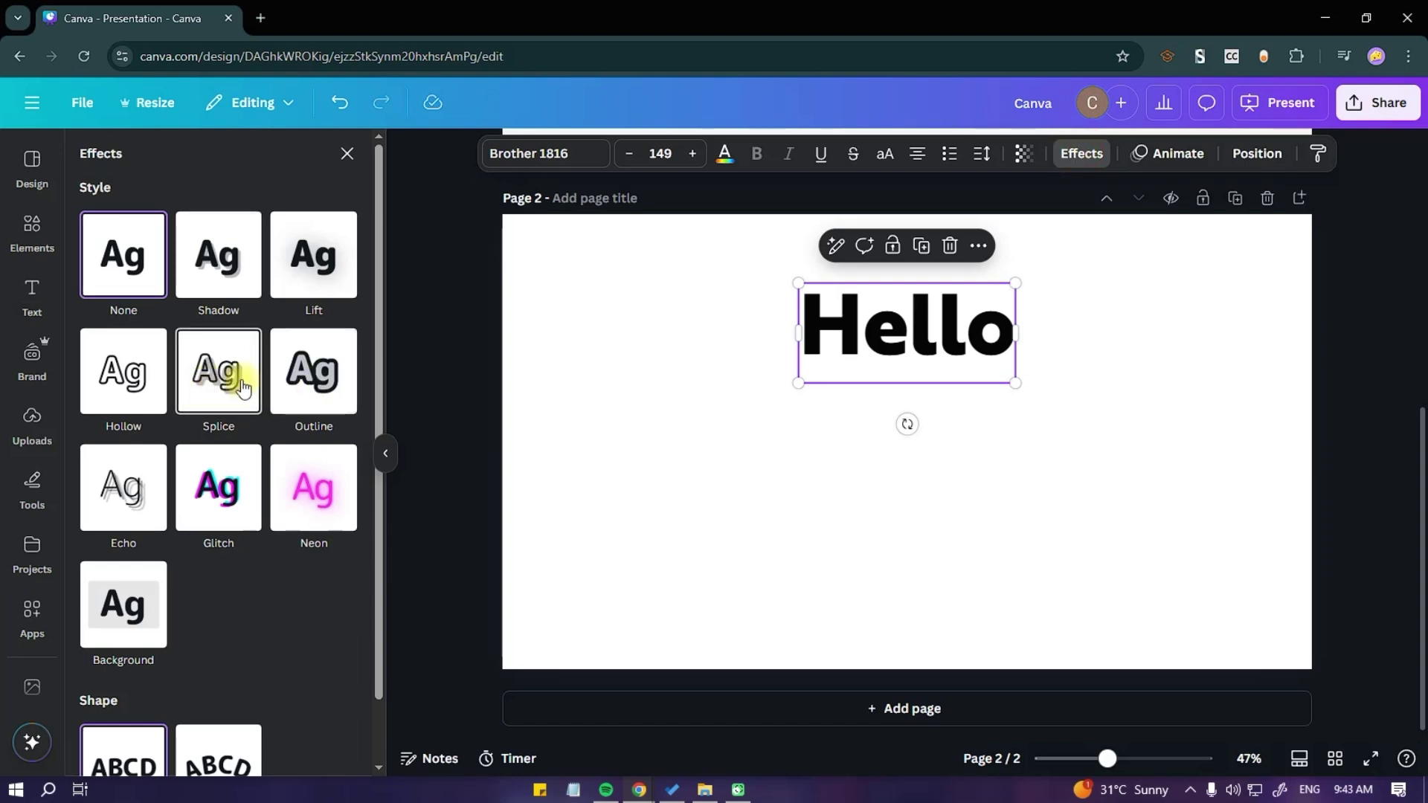
left_click(322, 386)
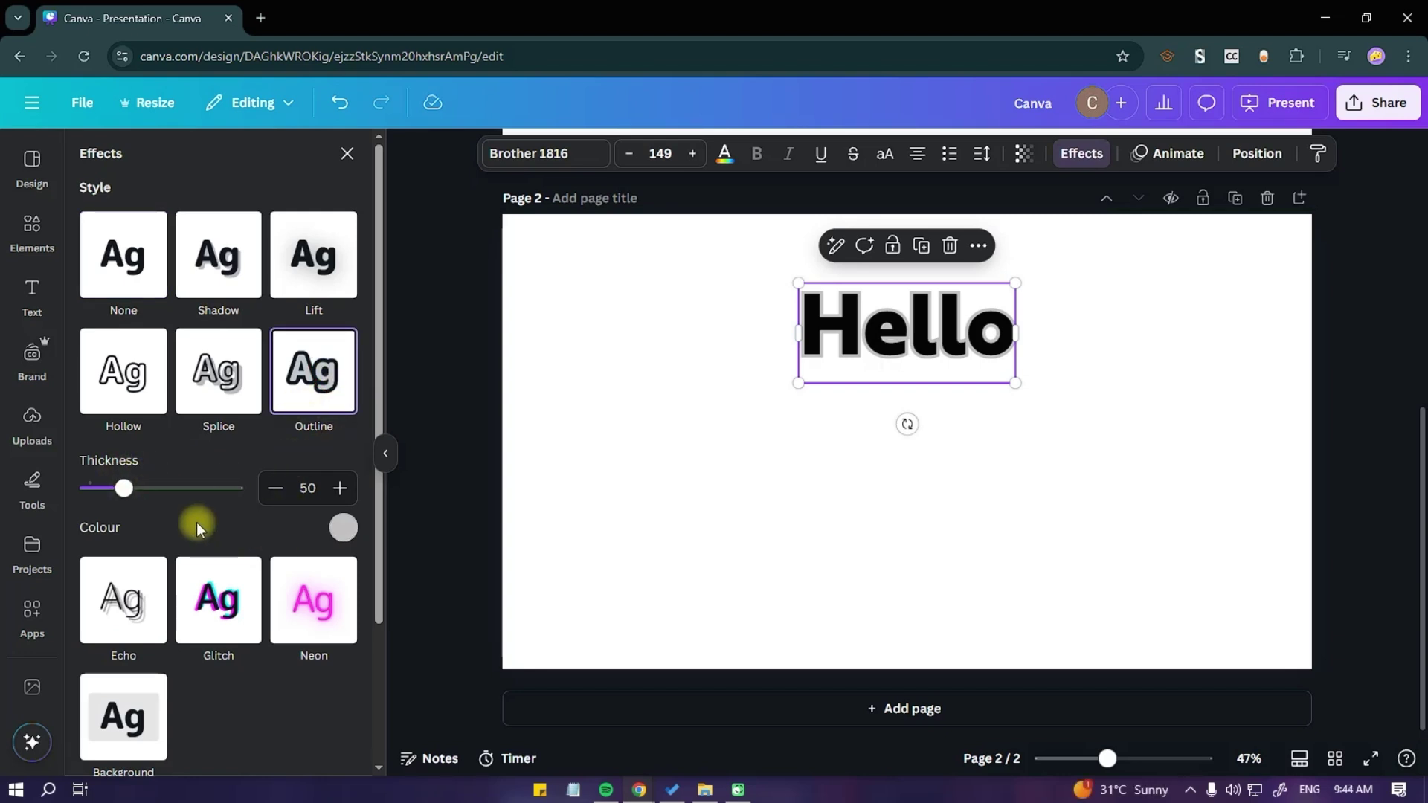
left_click(343, 527)
left_click(225, 370)
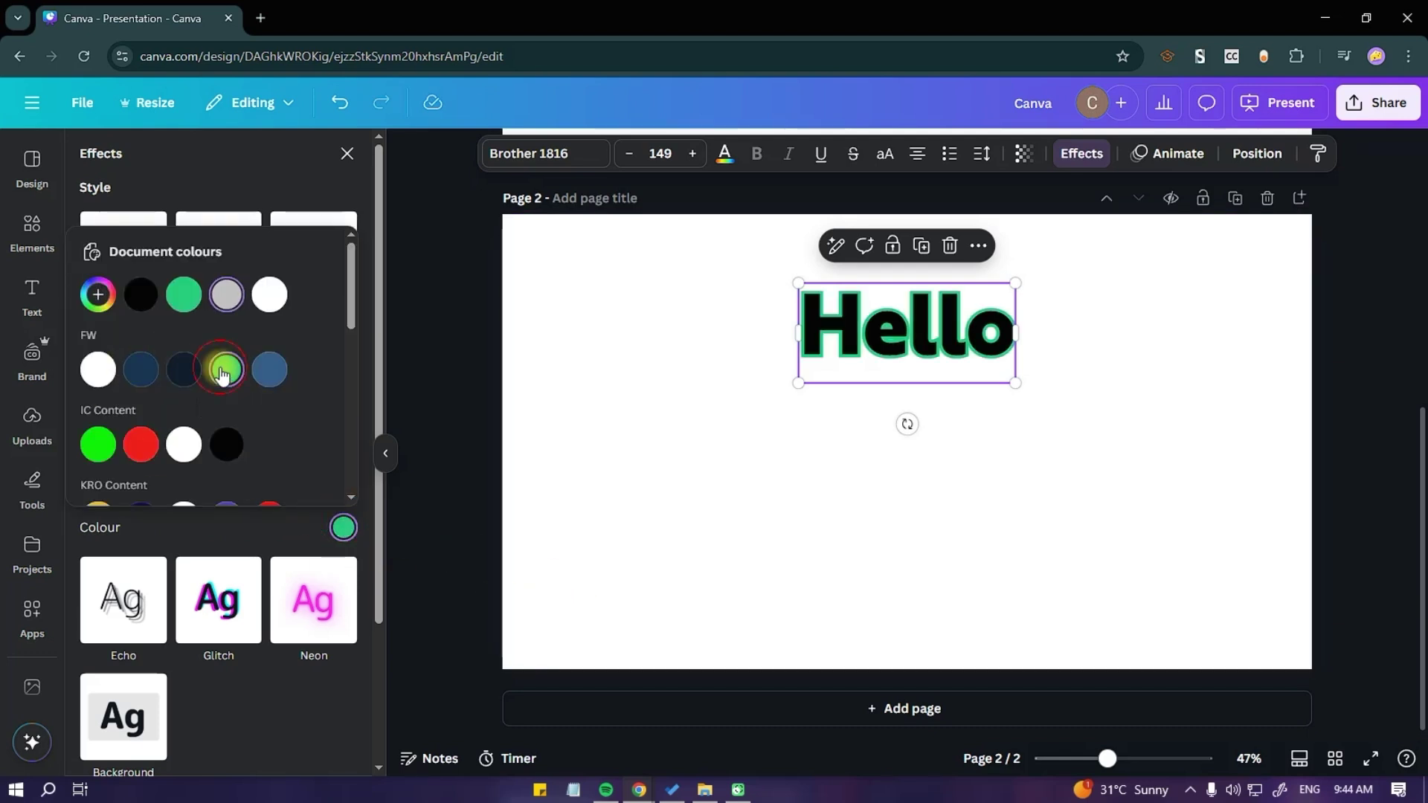
Try a custom bright green, #01EF27, as the outline colour of the Hello text
left_click(97, 298)
left_click_drag(223, 383, 334, 340)
mouse_move(210, 446)
left_mouse_down()
mouse_move(309, 446)
mouse_move(166, 446)
mouse_move(185, 446)
left_mouse_up()
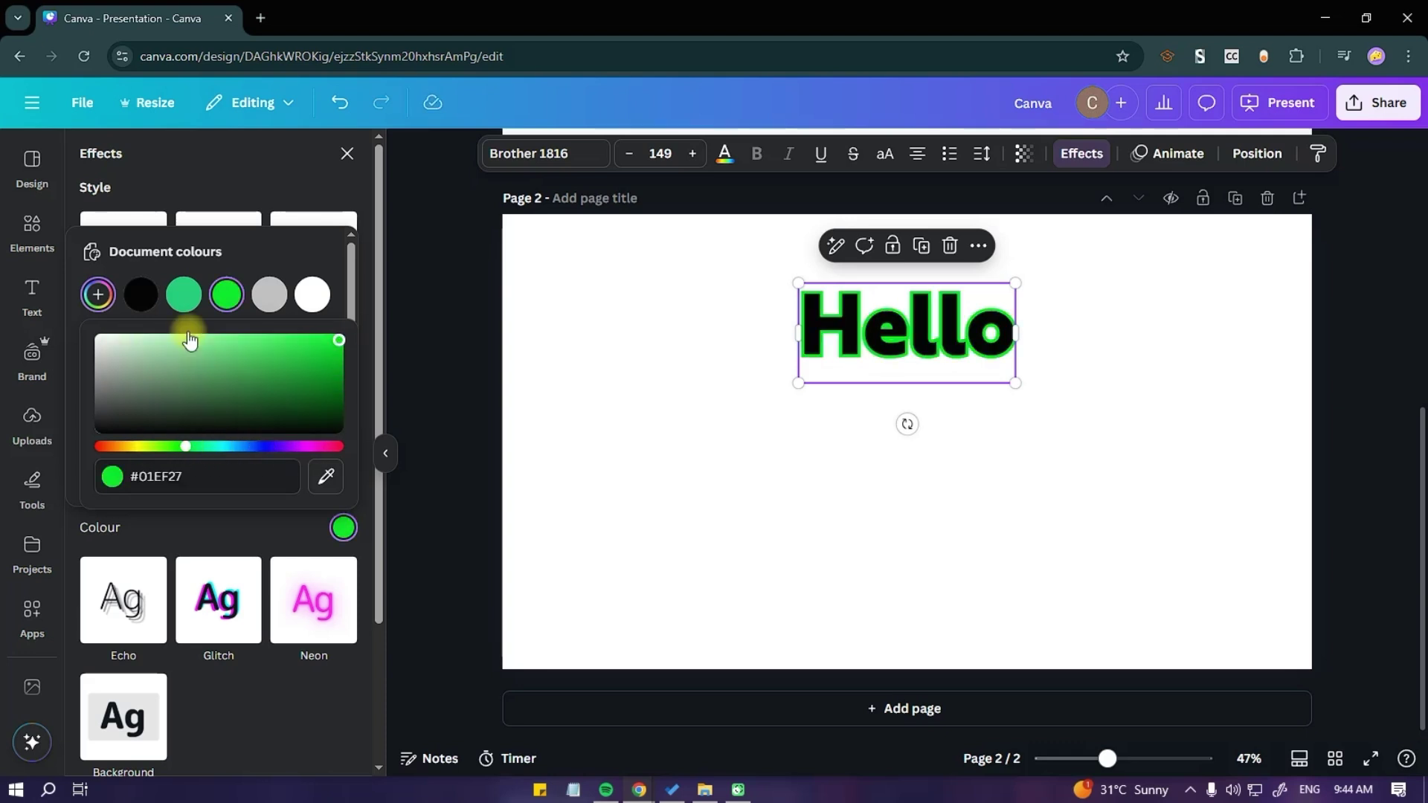
Set the Hello text's outline to the softer green among the document colours, with a thickness of 40
left_click(195, 293)
left_click(270, 530)
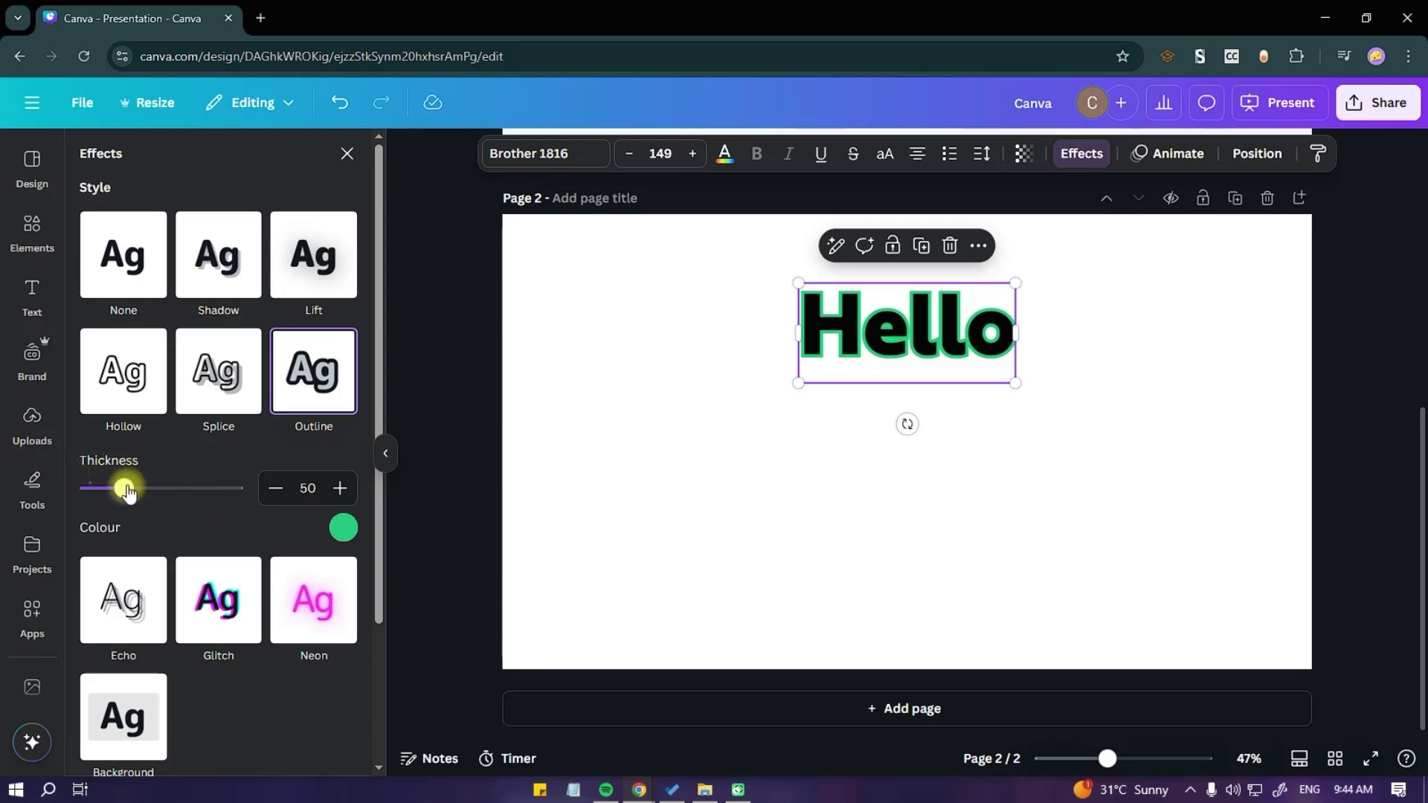
mouse_move(123, 491)
left_mouse_down()
mouse_move(92, 491)
mouse_move(148, 490)
mouse_move(118, 493)
left_mouse_up()
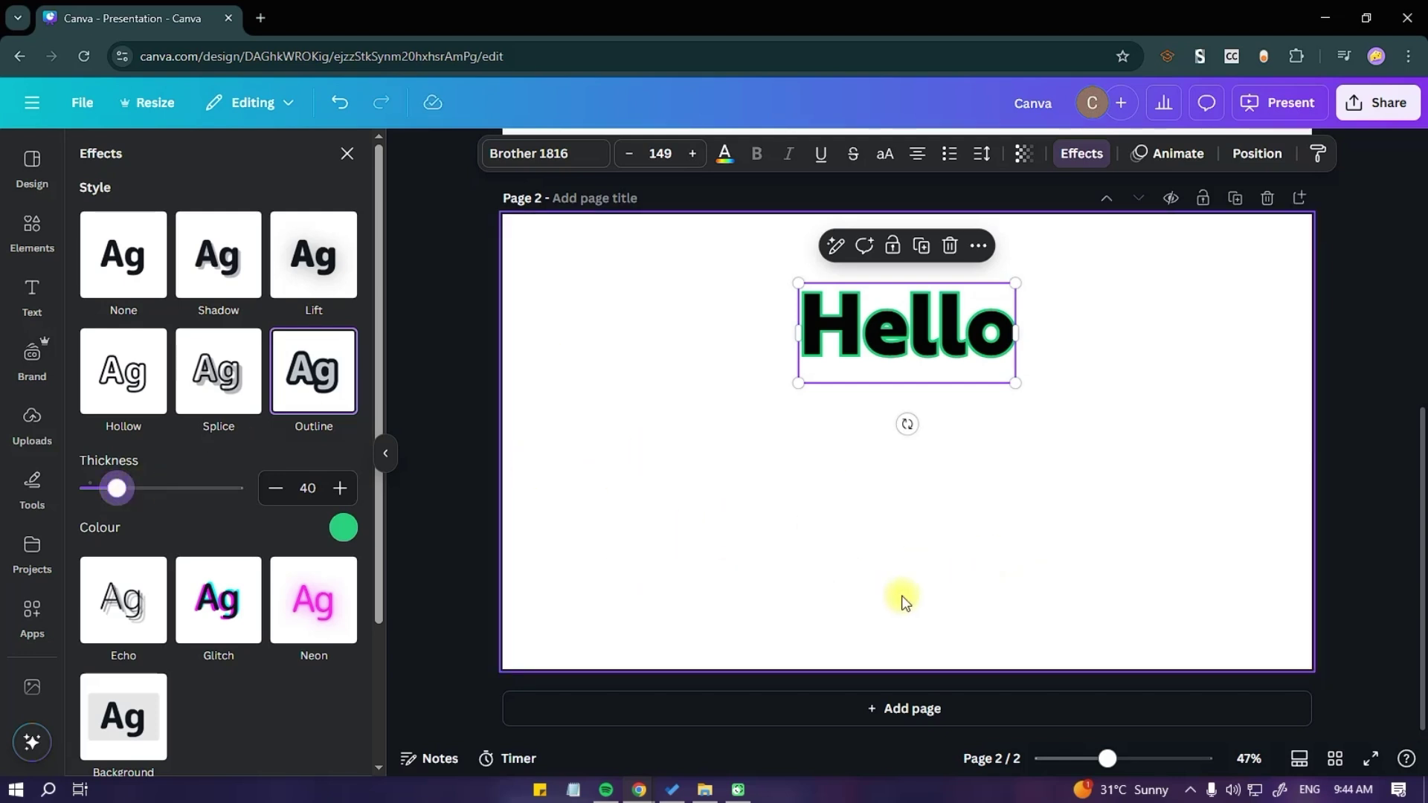
left_click(709, 489)
scroll(753, 472, "up", 5)
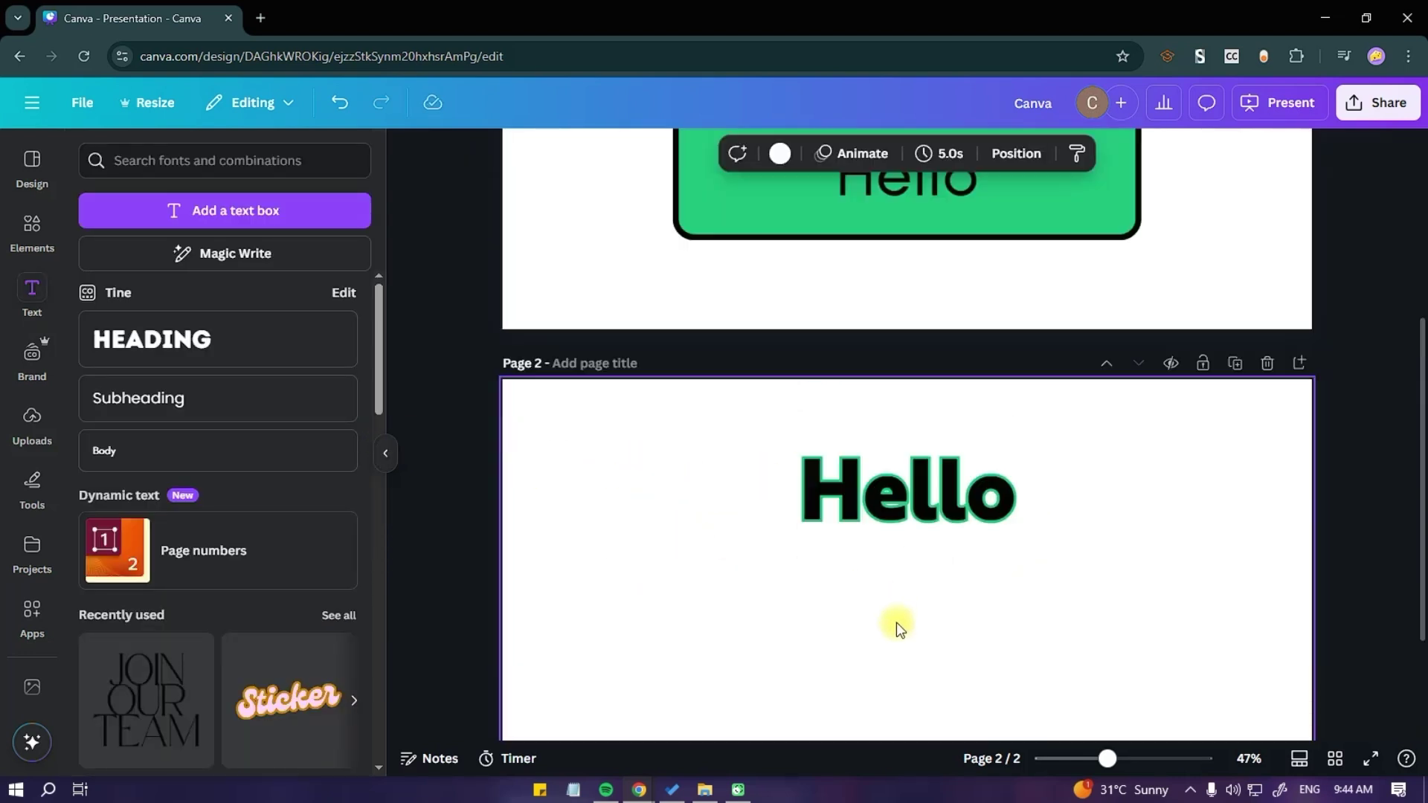
scroll(856, 499, "down", 5)
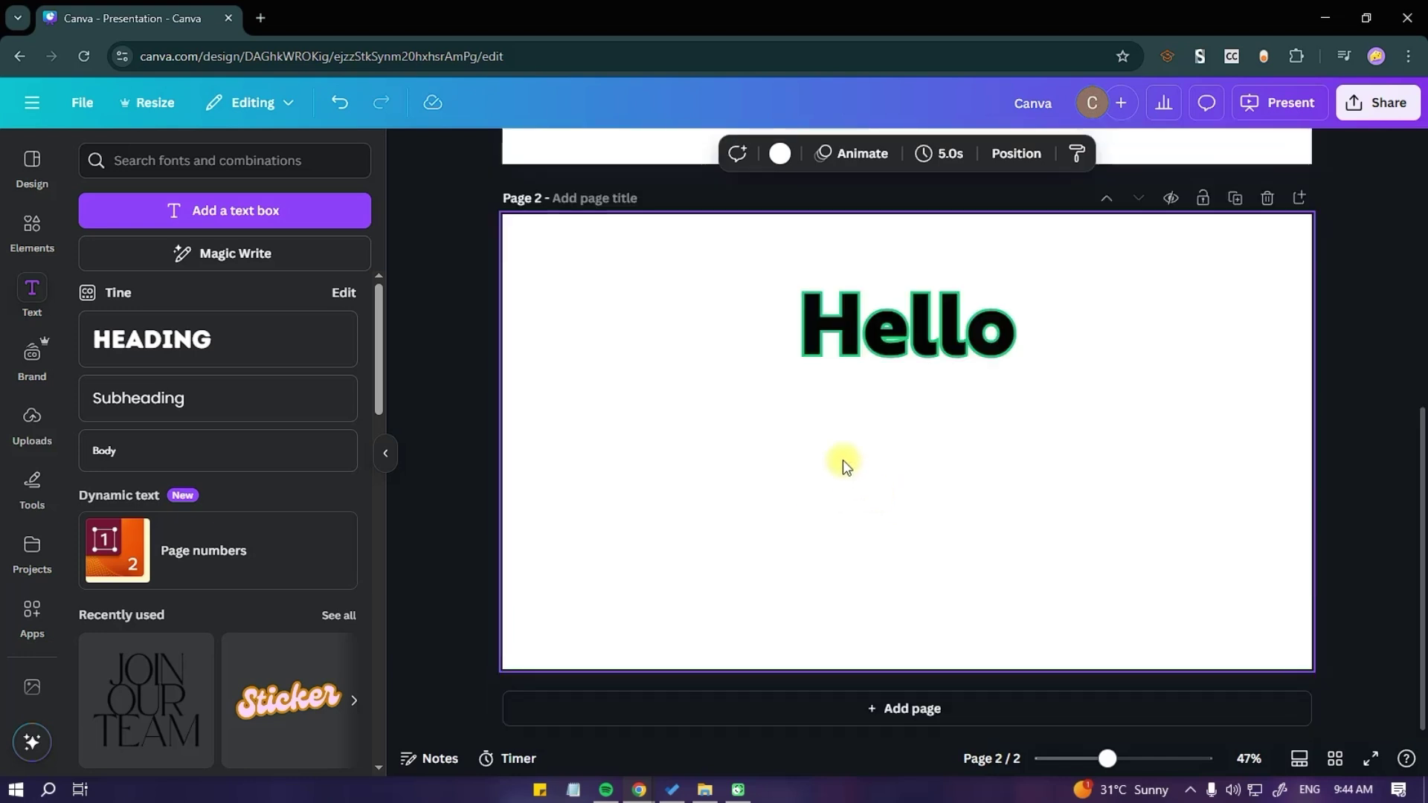
scroll(842, 459, "up", 5)
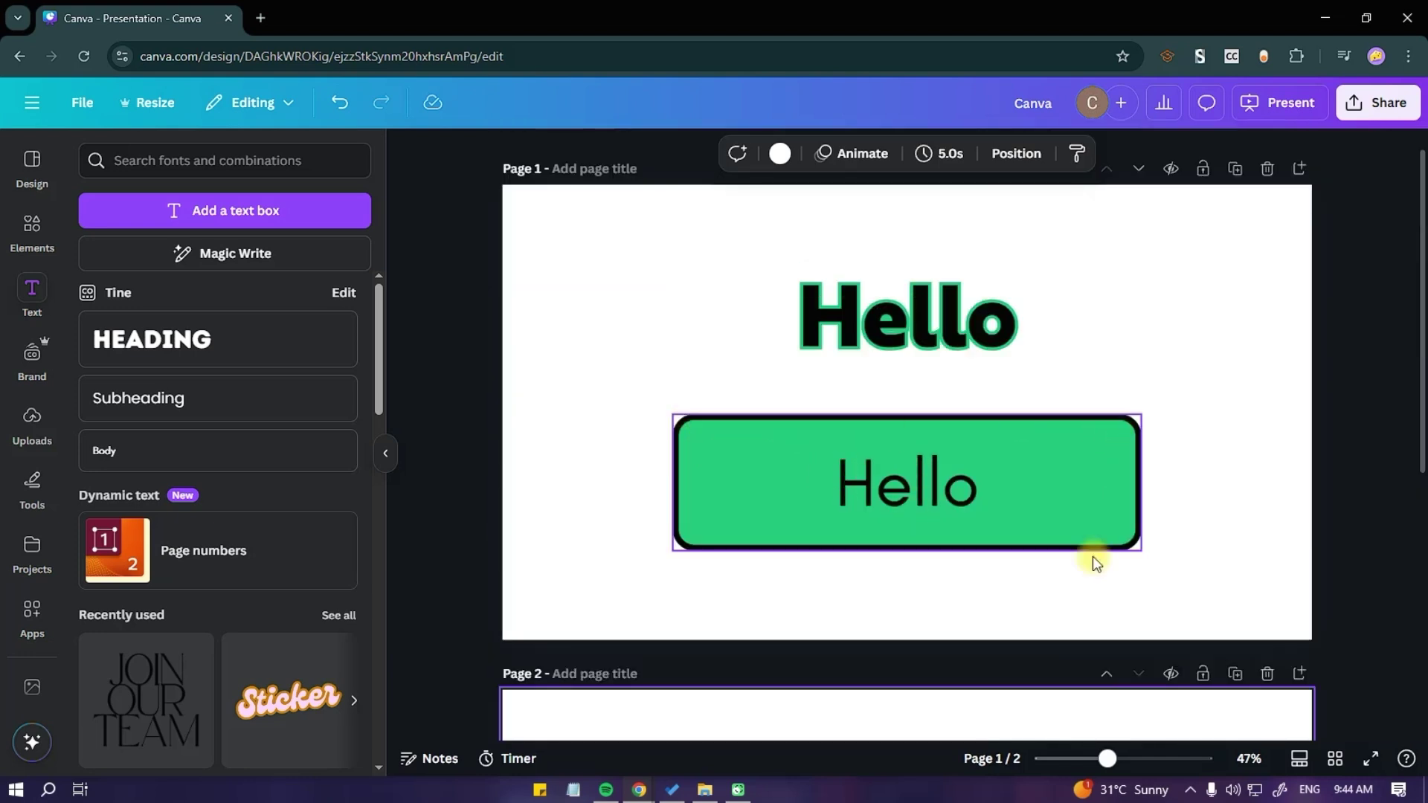
left_click(992, 602)
scroll(959, 535, "down", 3)
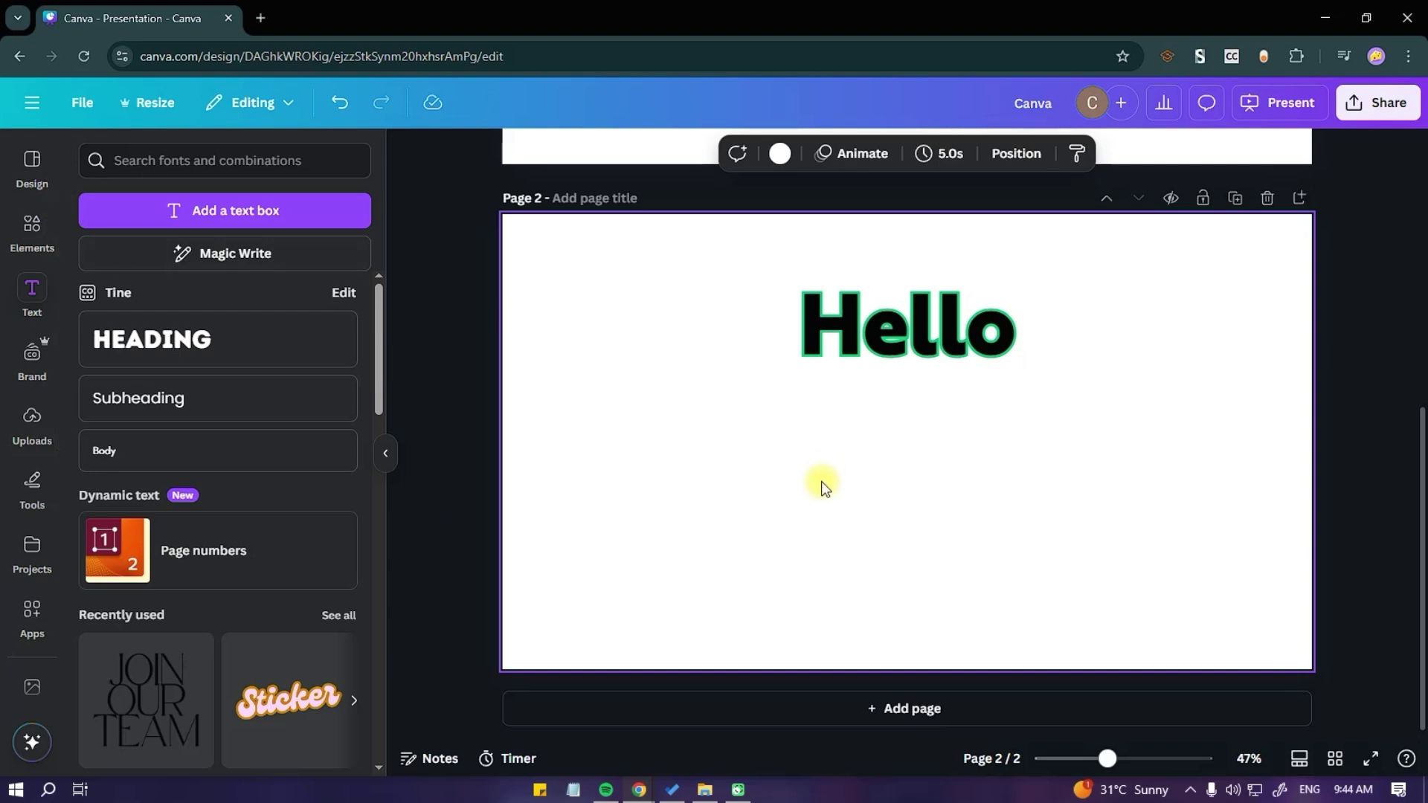
Add a rounded square to page 2, stretch it into a wide rectangle, and centre it below the Hello text
left_click(30, 232)
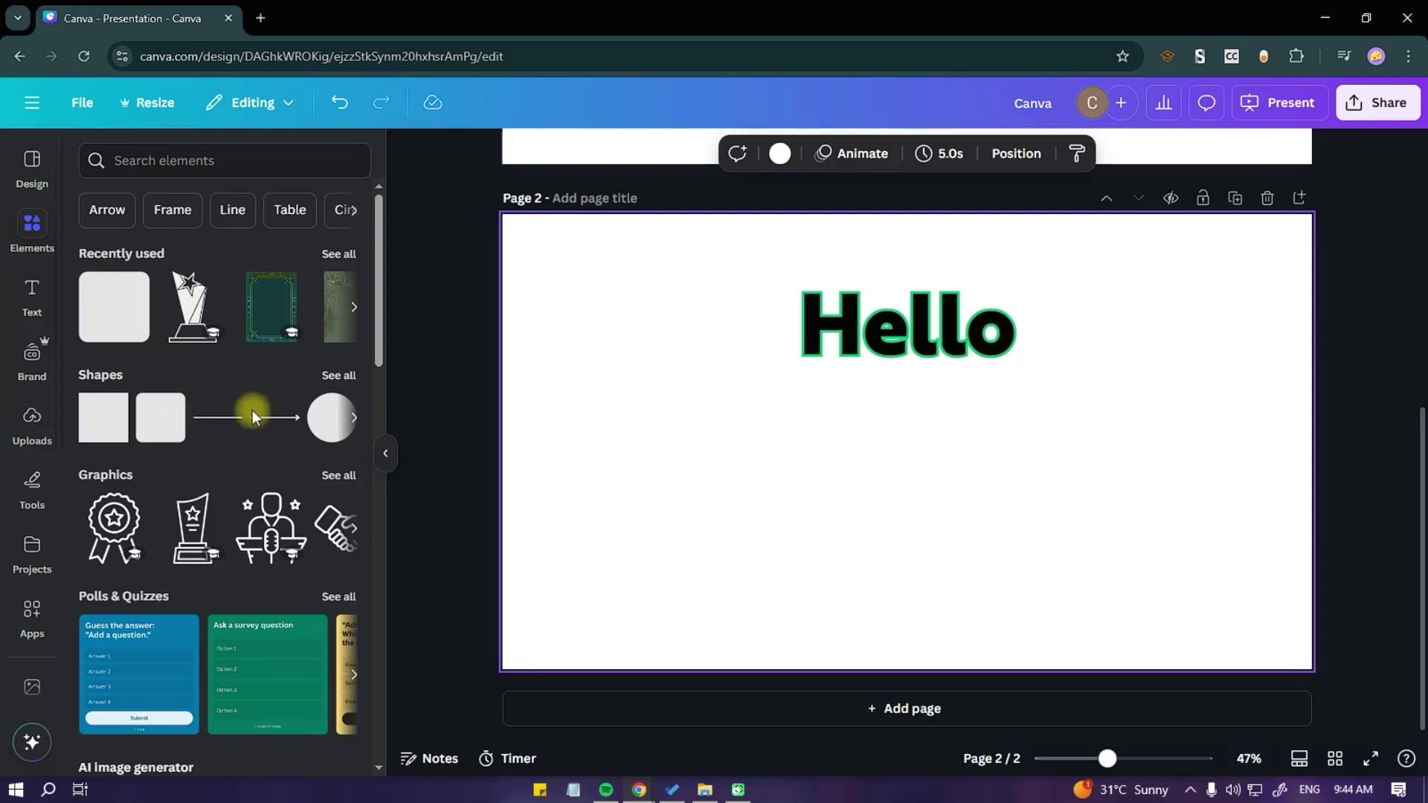
left_click(155, 437)
left_click_drag(896, 494, 855, 546)
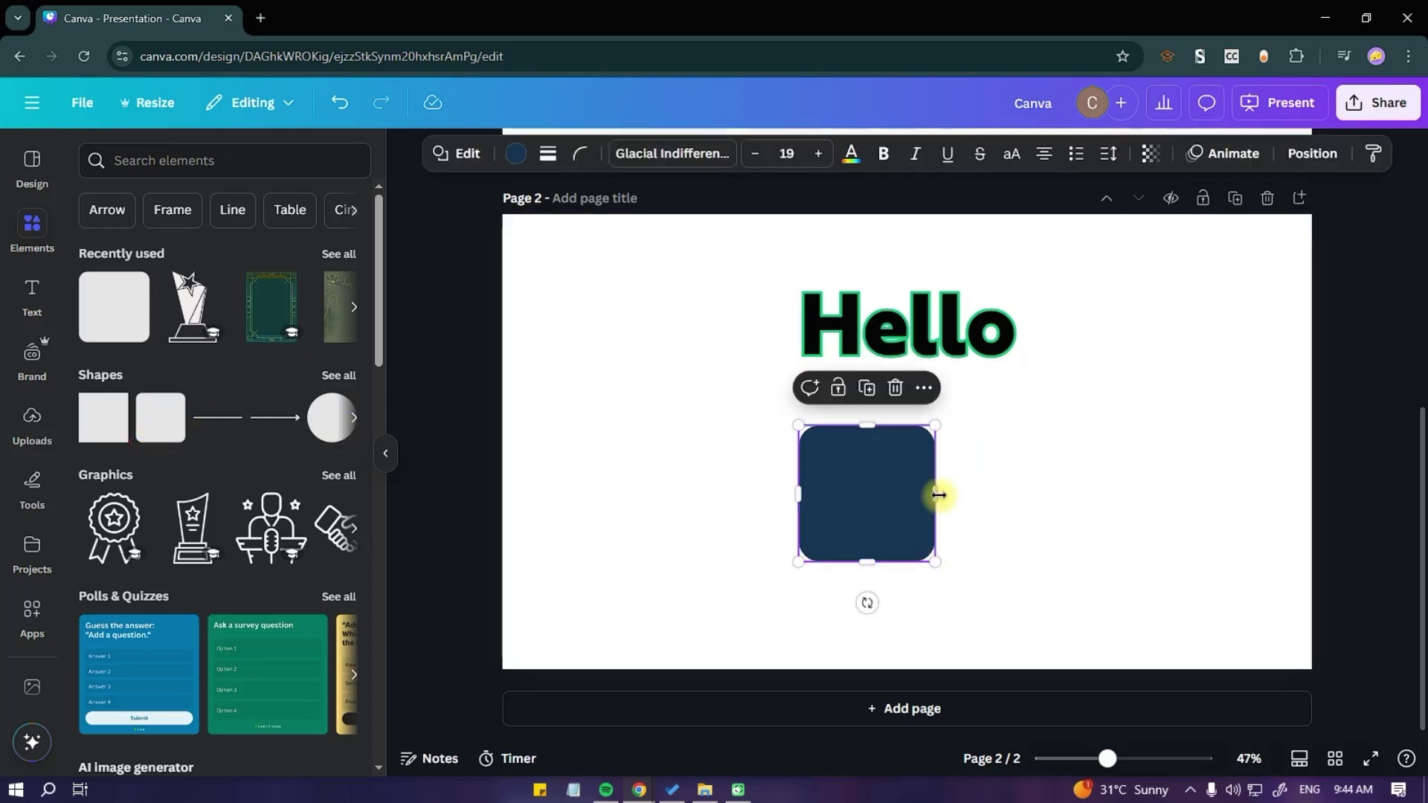
left_click_drag(939, 494, 1091, 494)
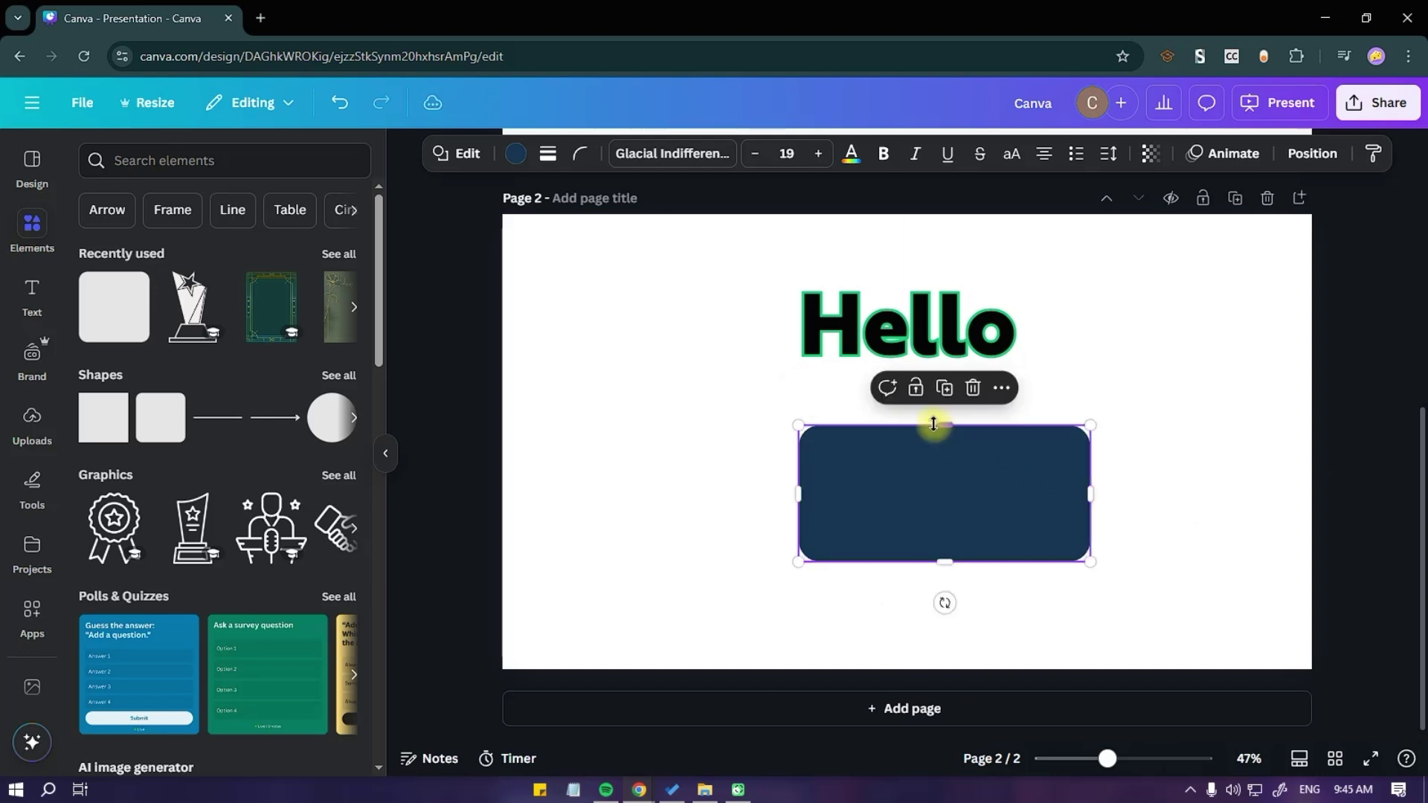
left_click_drag(934, 424, 982, 444)
left_click_drag(1014, 504, 902, 459)
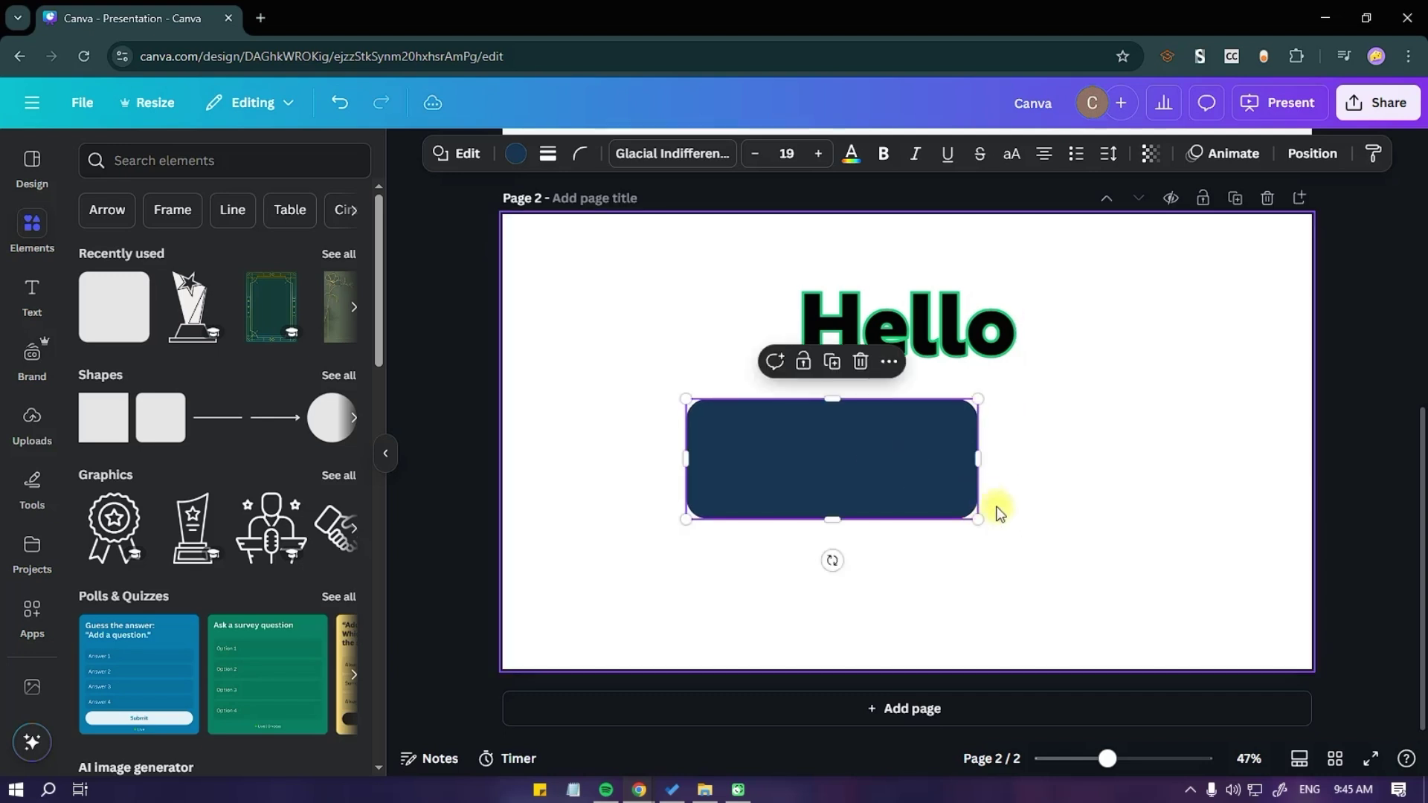
left_click_drag(978, 519, 1063, 555)
left_click_drag(947, 446, 979, 479)
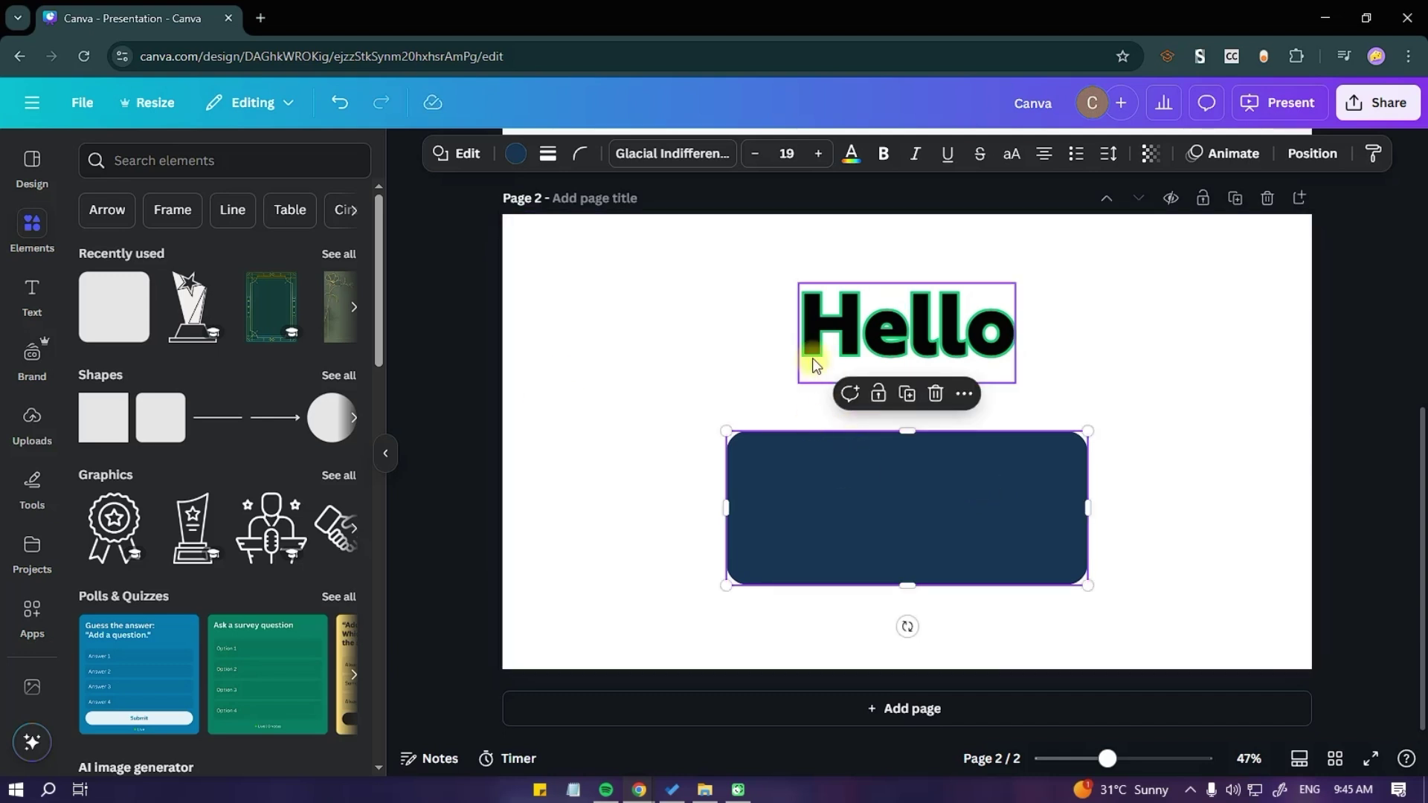
Fill the rounded rectangle with the document's green and enter the text Hello inside it
left_click(516, 154)
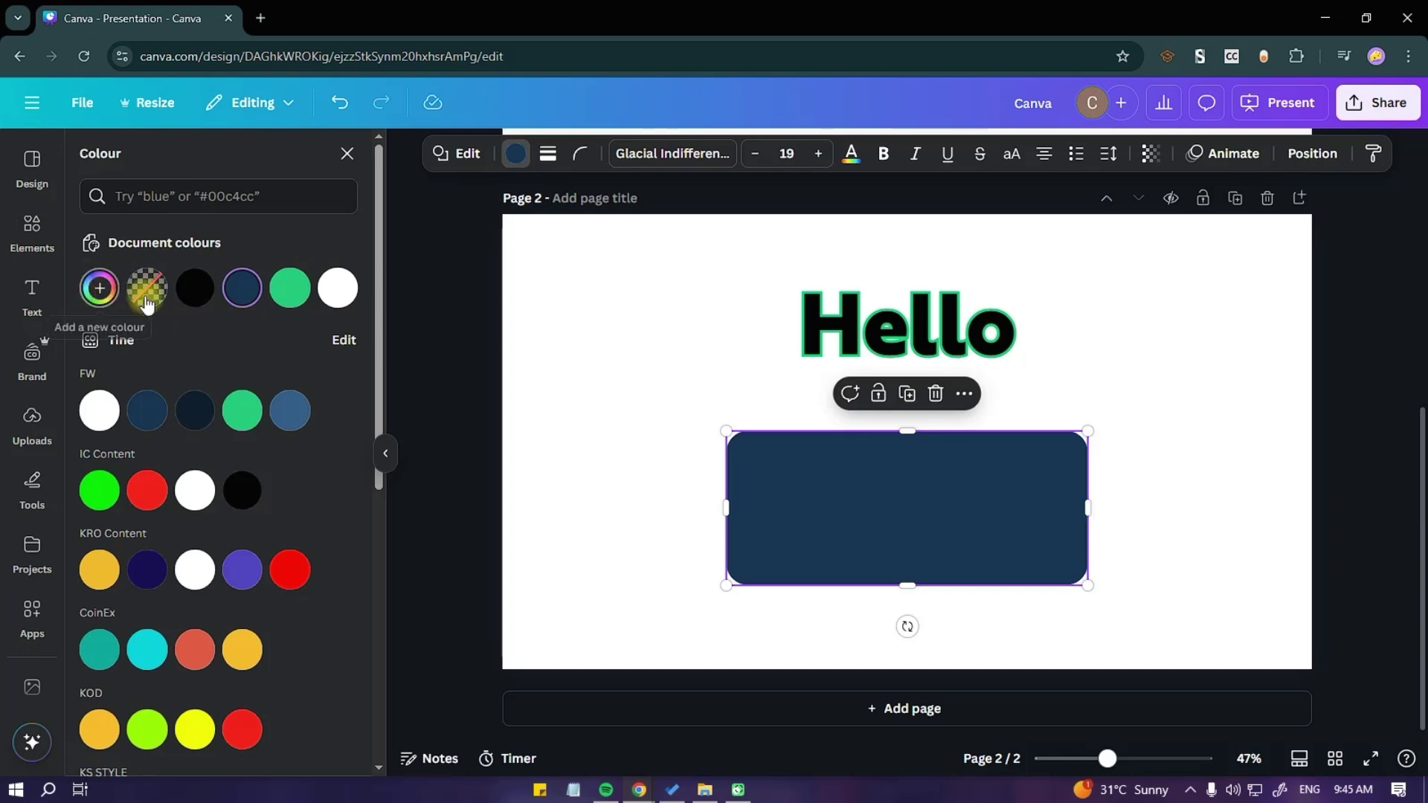
left_click(292, 299)
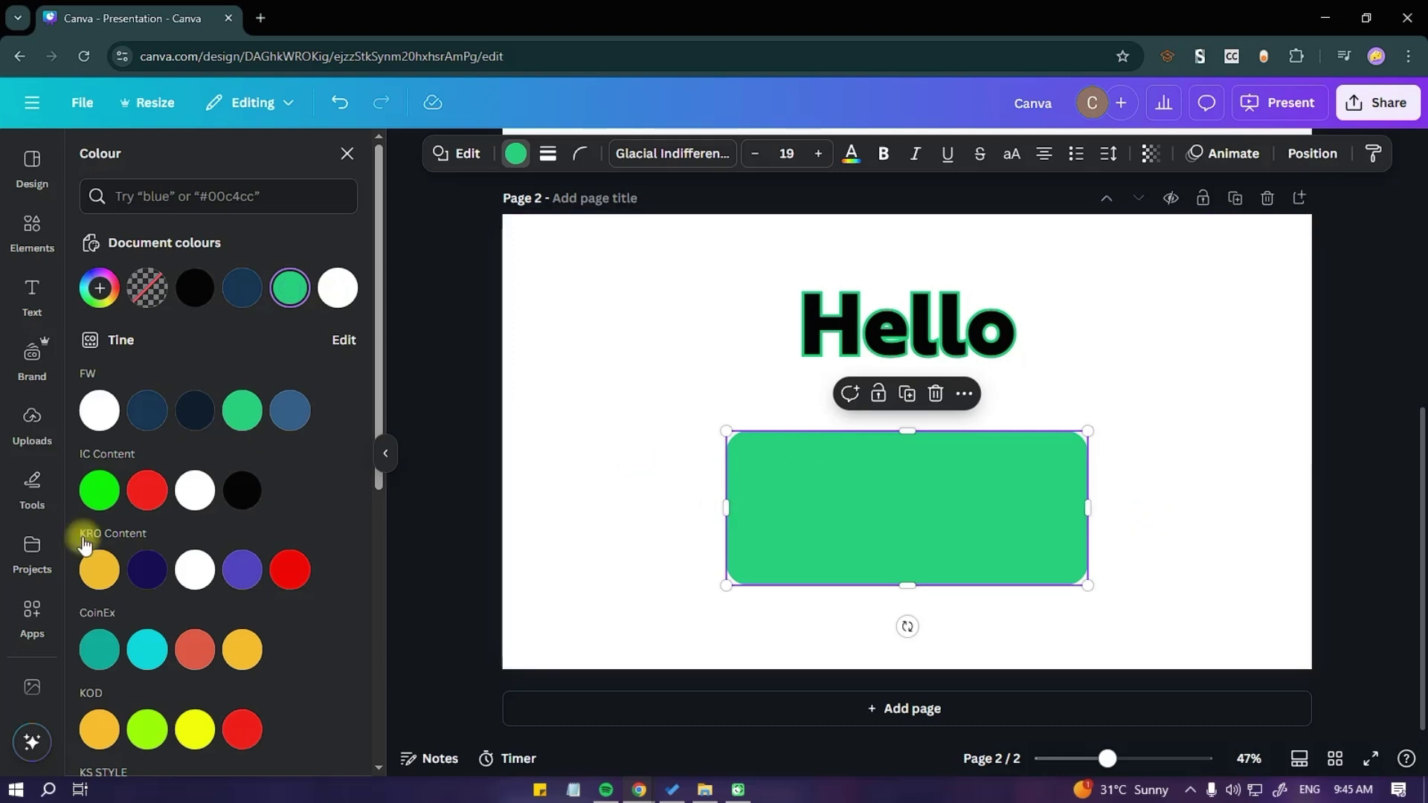
double_click(915, 491)
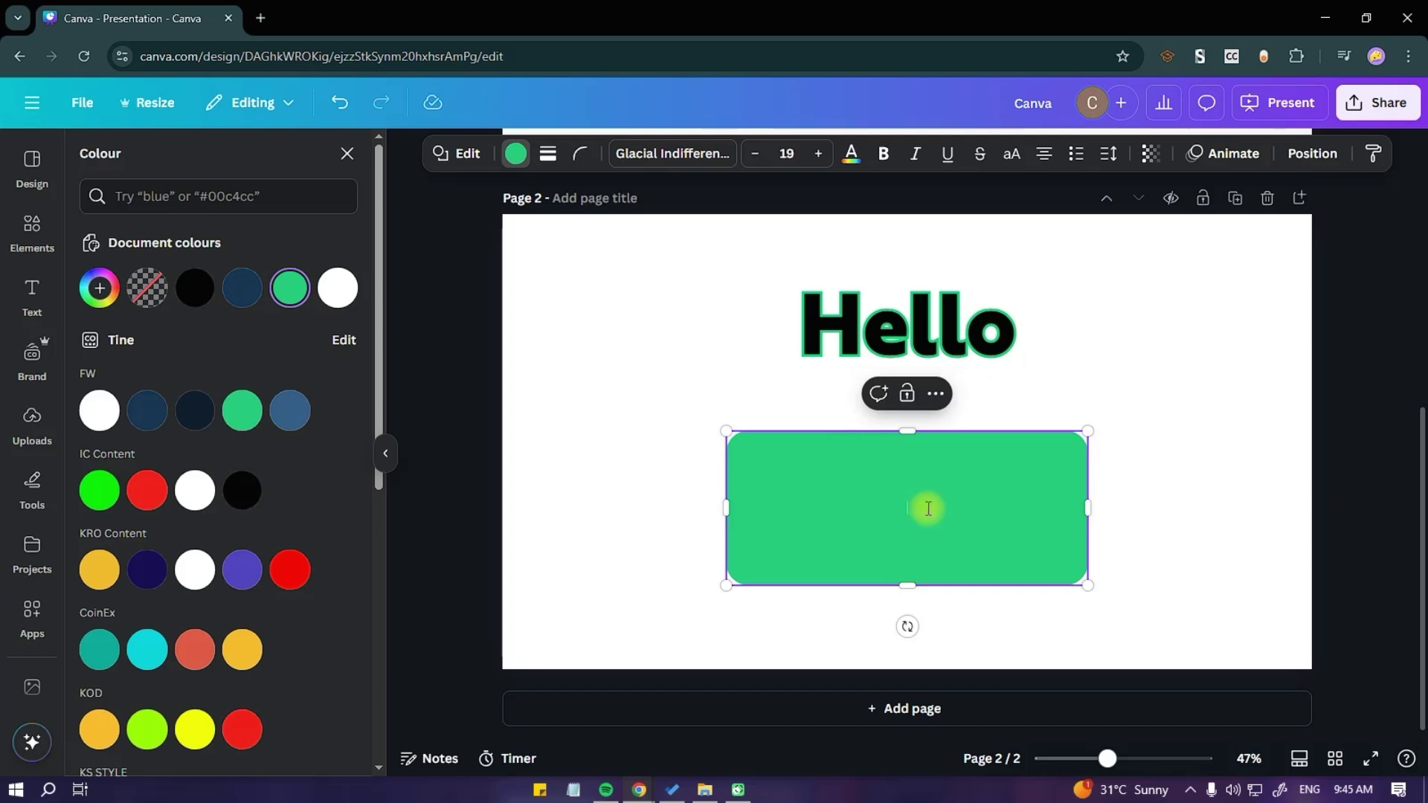
type("Hello")
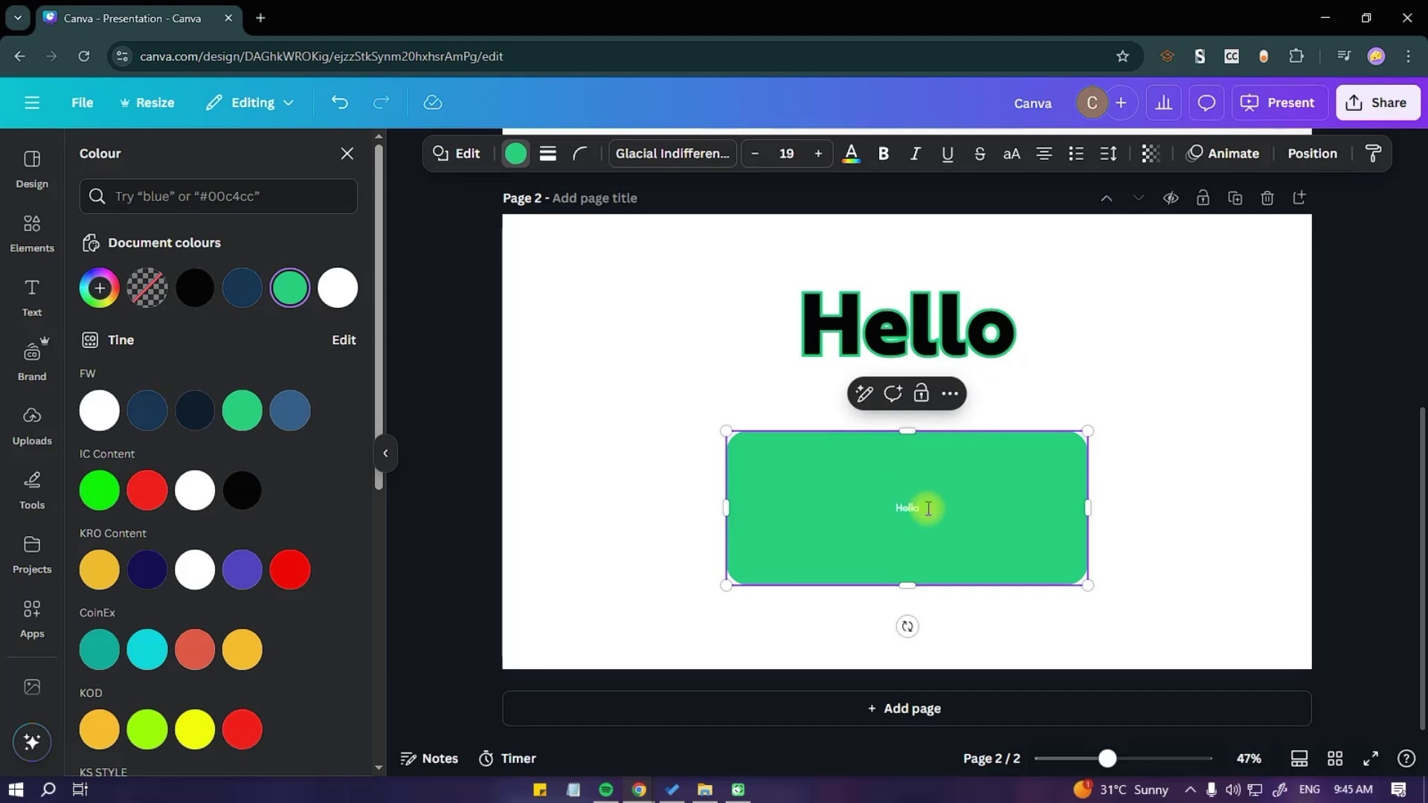
Set the Hello text inside the green rectangle to font size 120 and colour it black
left_click_drag(928, 508, 822, 506)
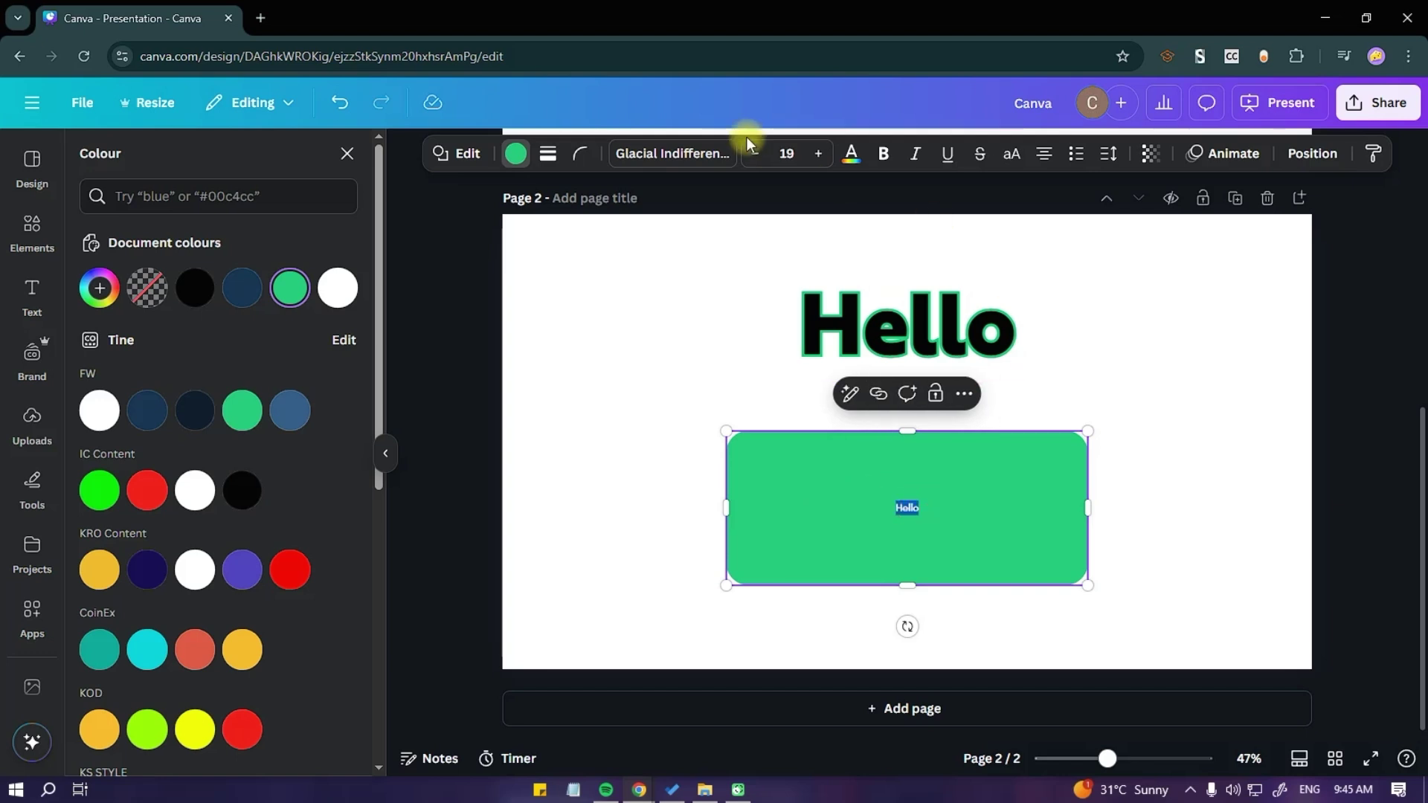
left_click(786, 153)
scroll(792, 458, "down", 5)
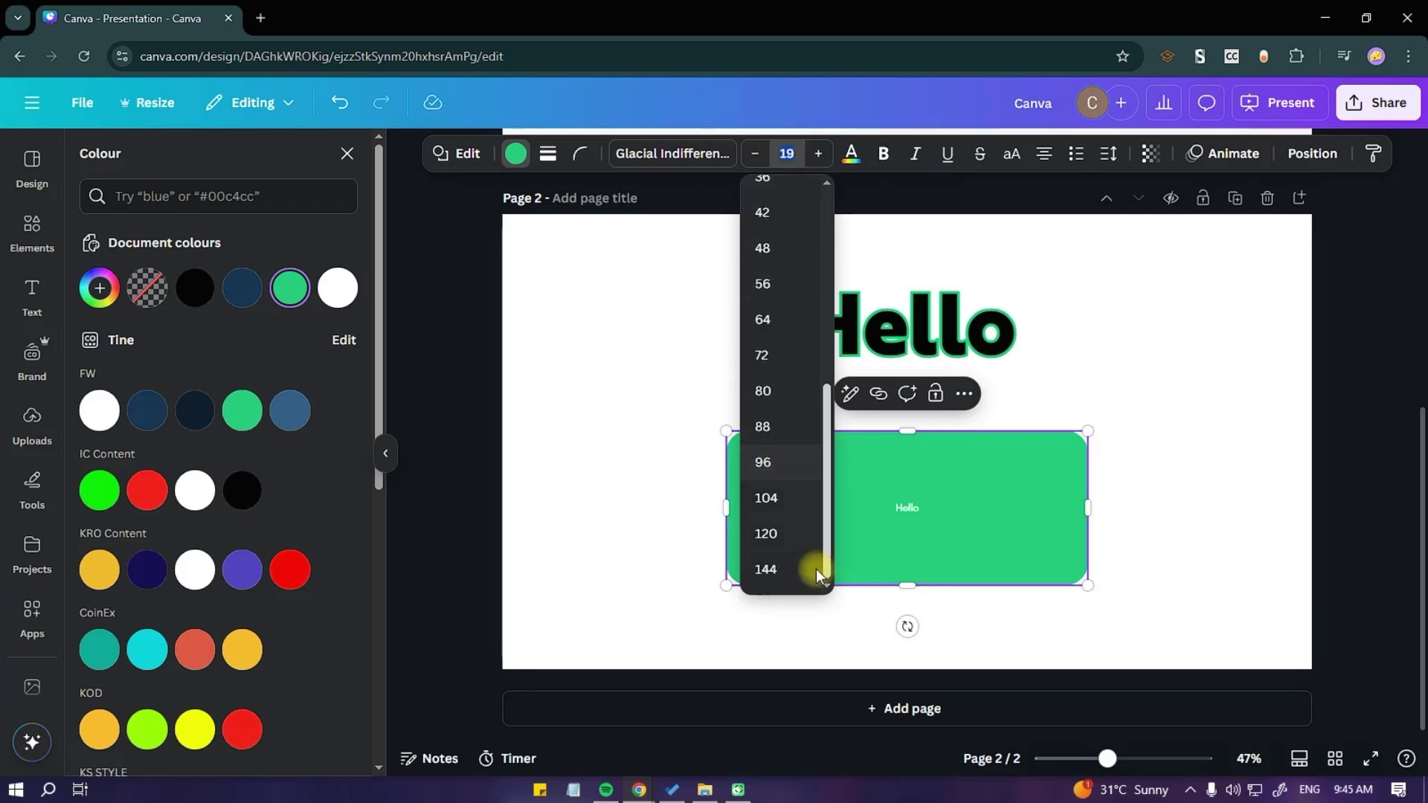
left_click(780, 543)
double_click(943, 522)
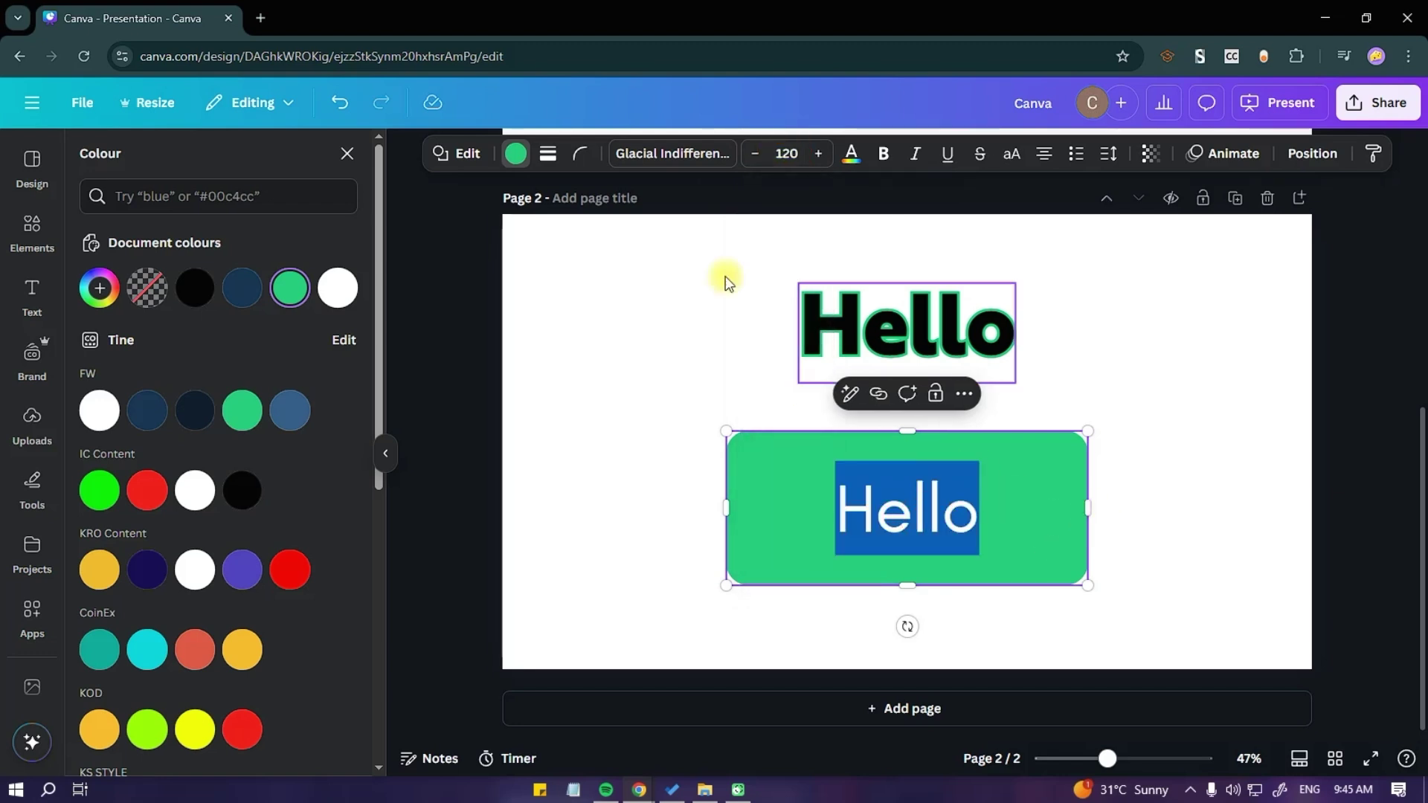
left_click(852, 153)
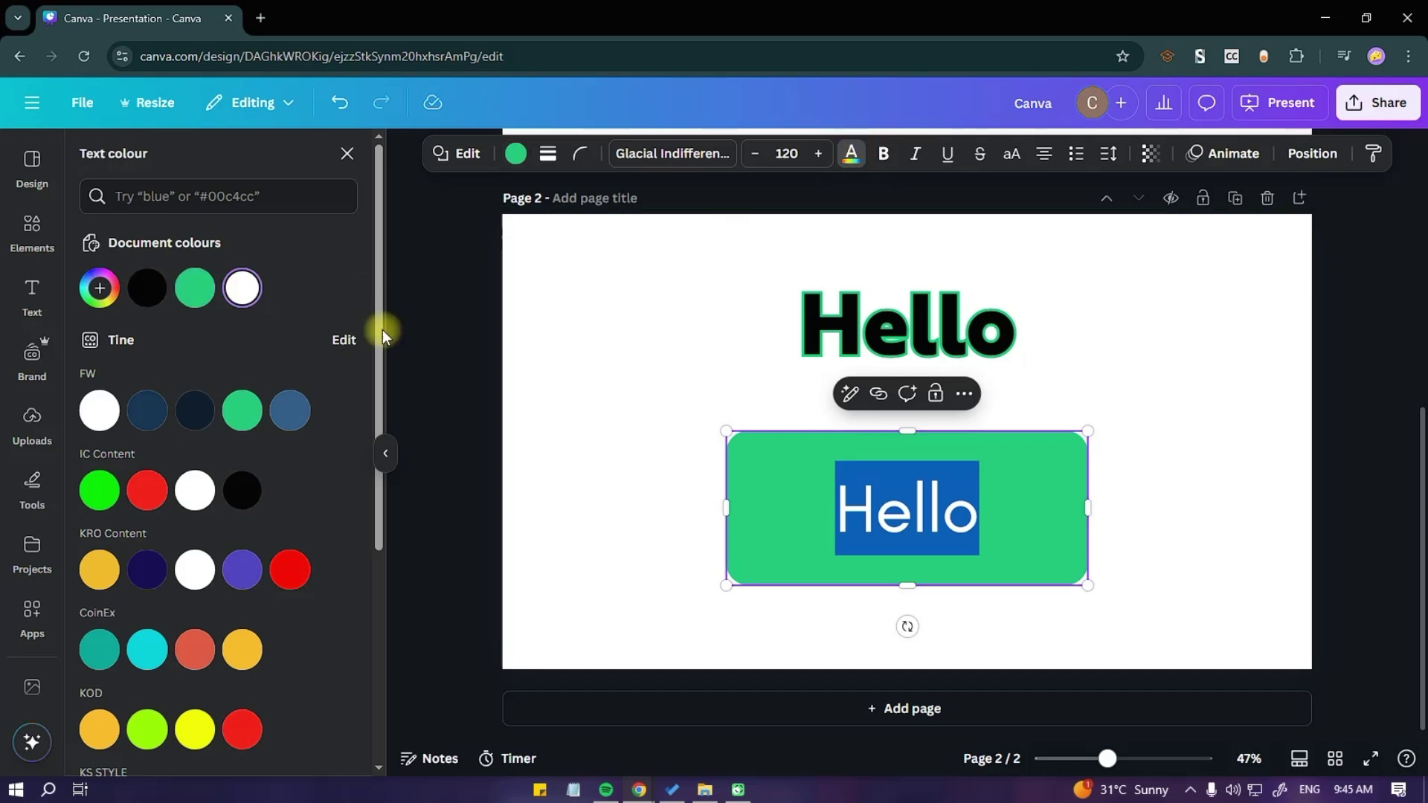
left_click(148, 288)
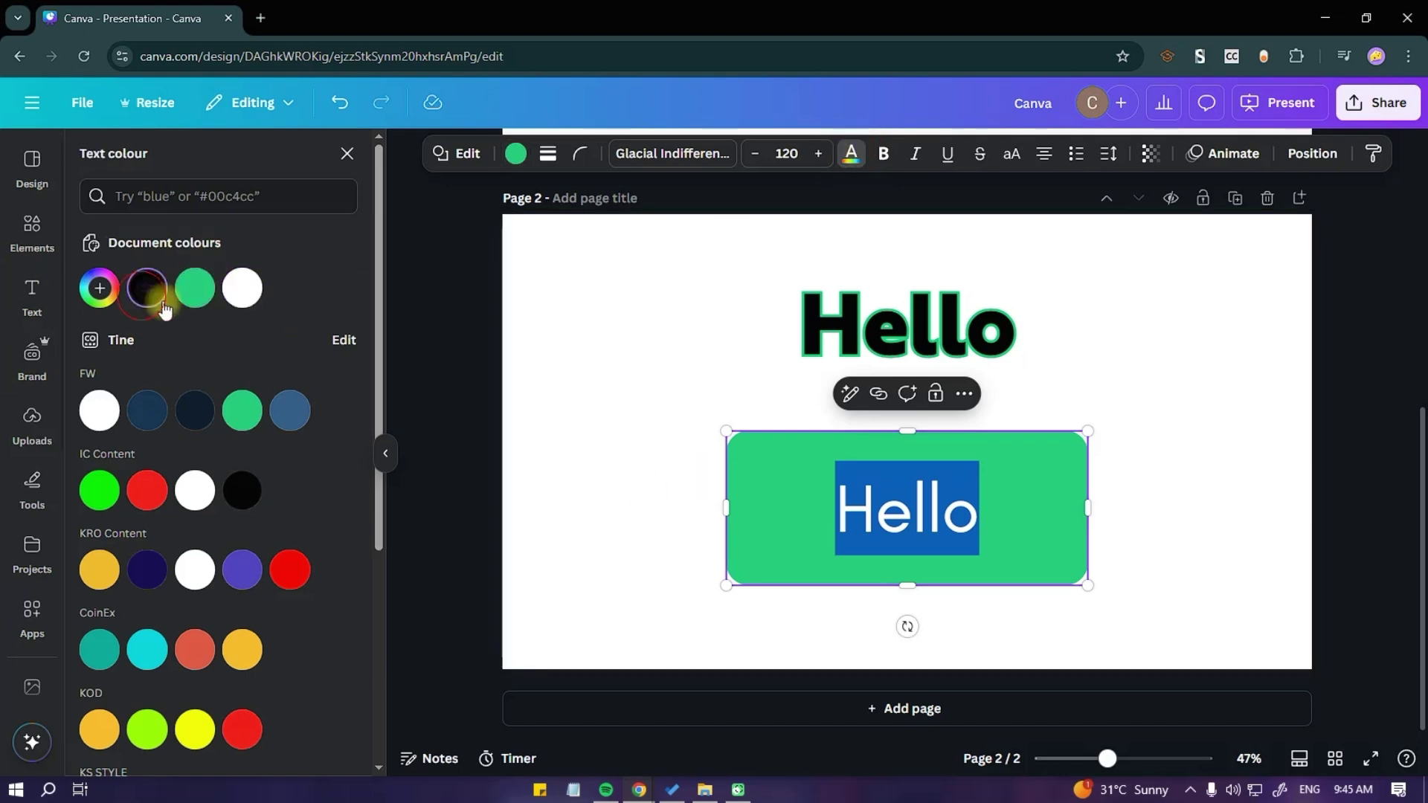
left_click(967, 528)
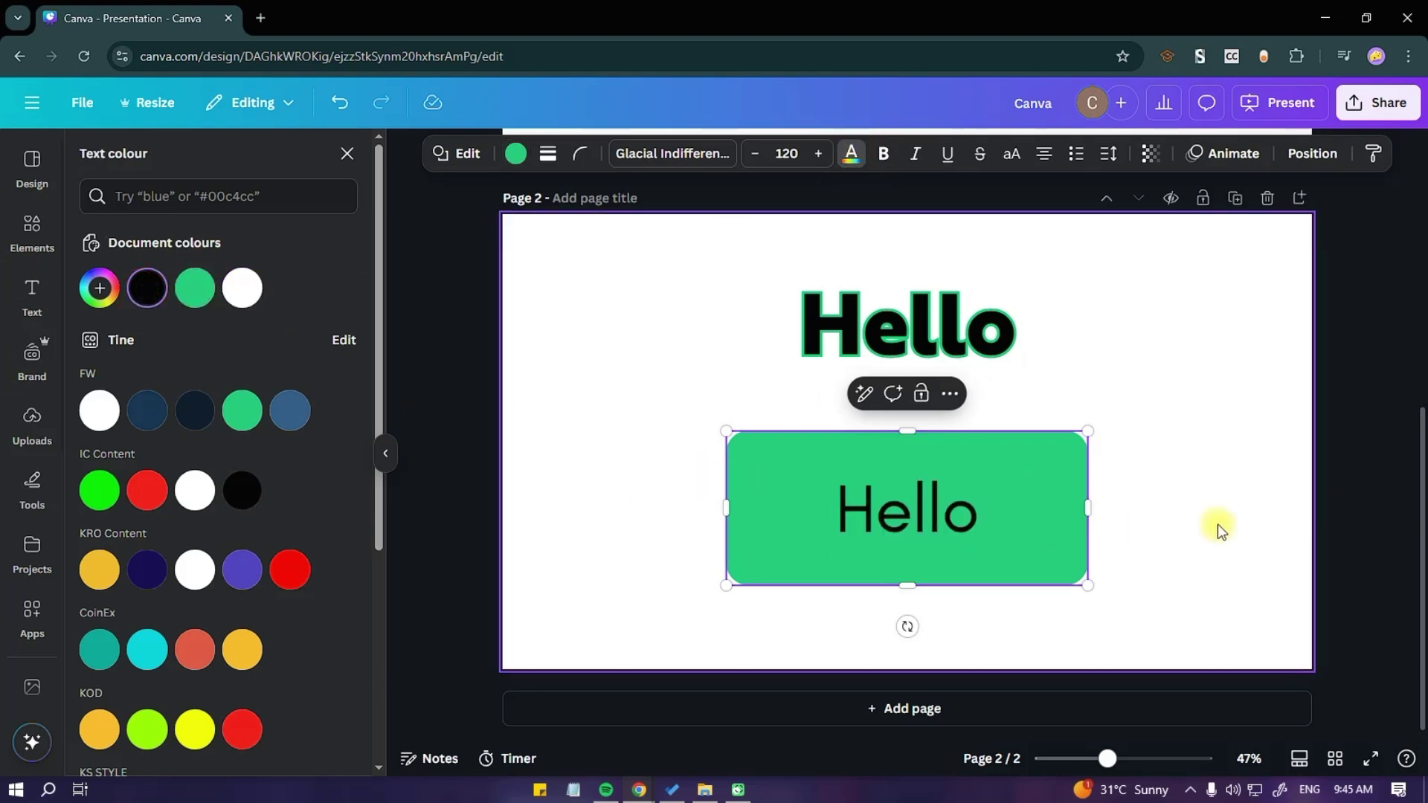
Give the green rounded rectangle a border with weight 17, trying the short-dash style before setting a solid line
left_click(993, 456)
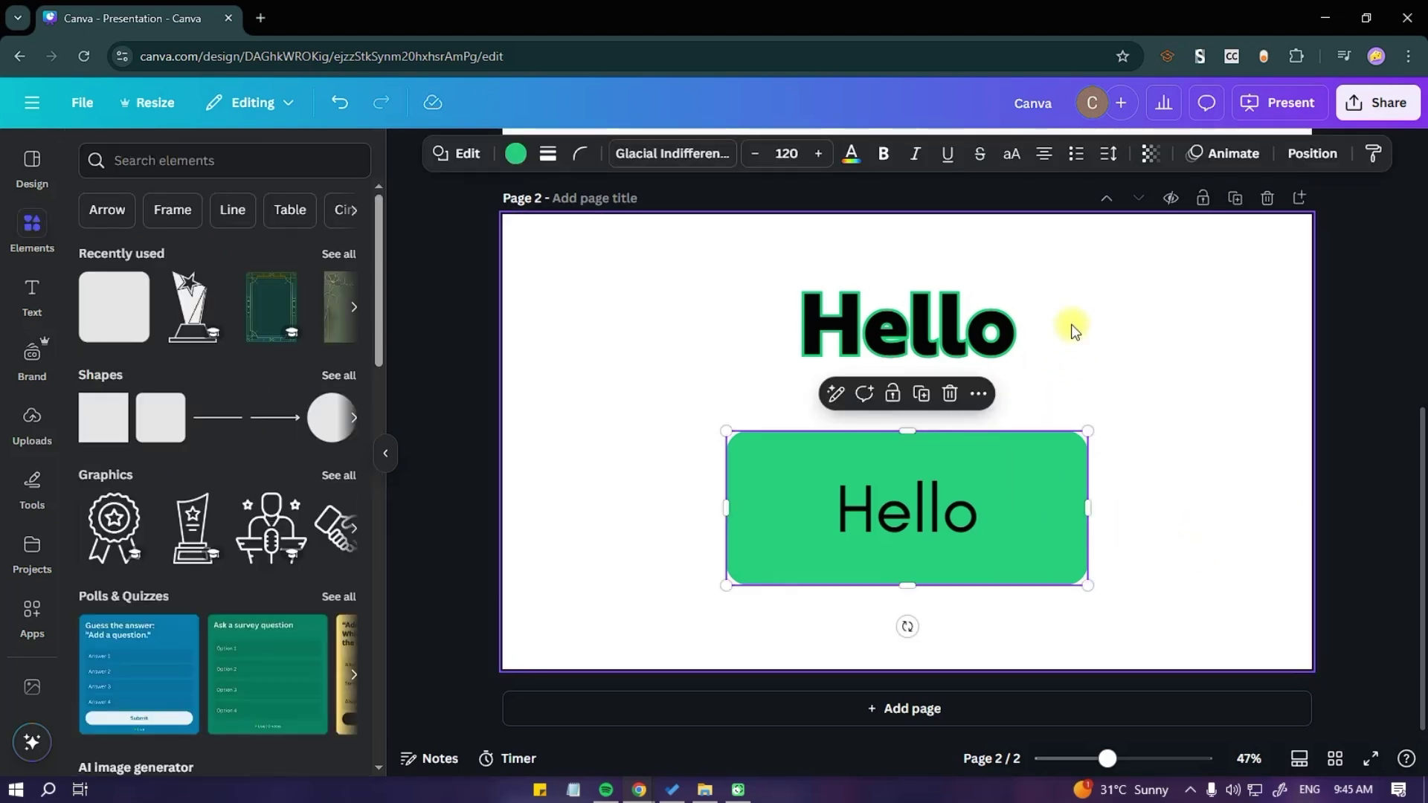
left_click(547, 156)
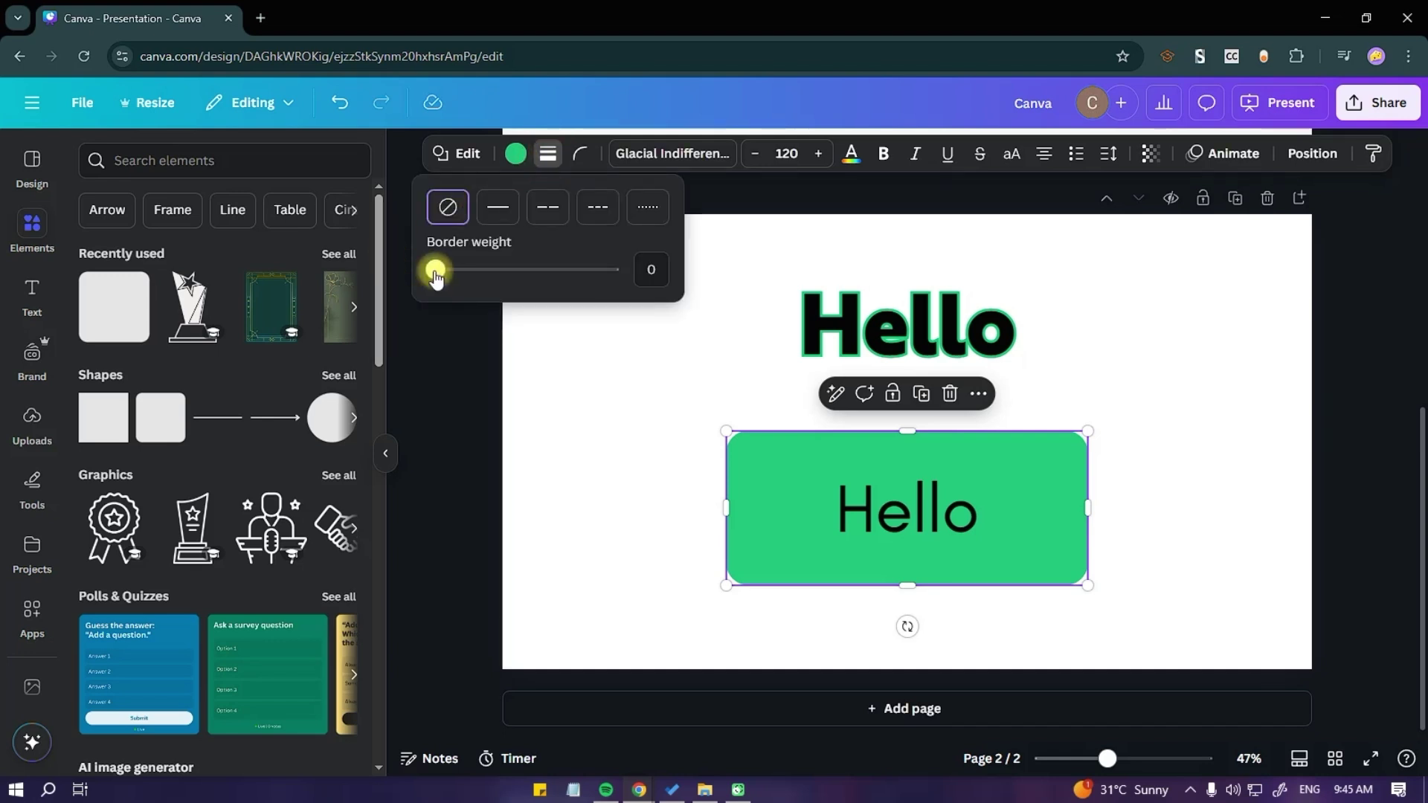
left_click_drag(436, 273, 465, 269)
left_click(569, 211)
left_click(598, 207)
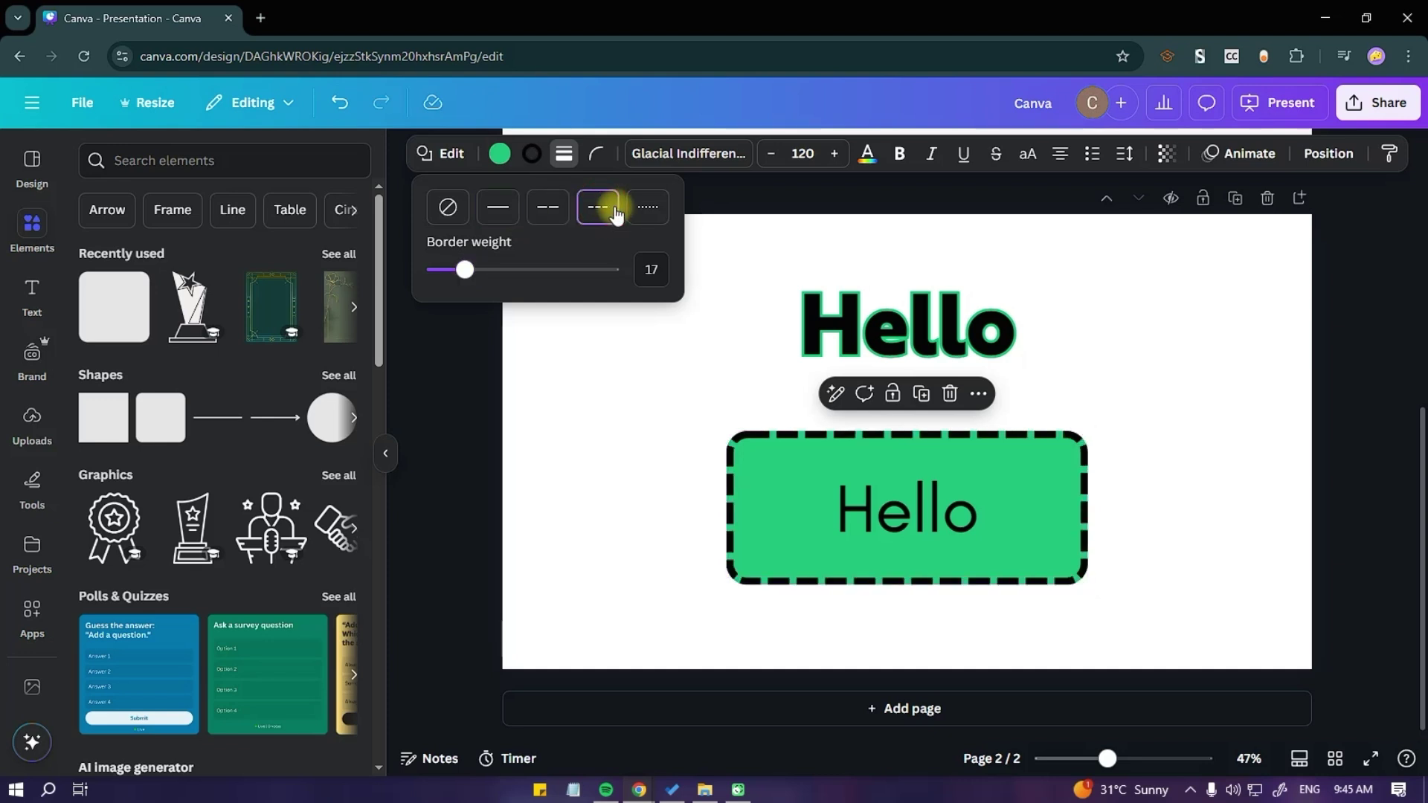
left_click(499, 207)
left_click_drag(468, 271, 466, 277)
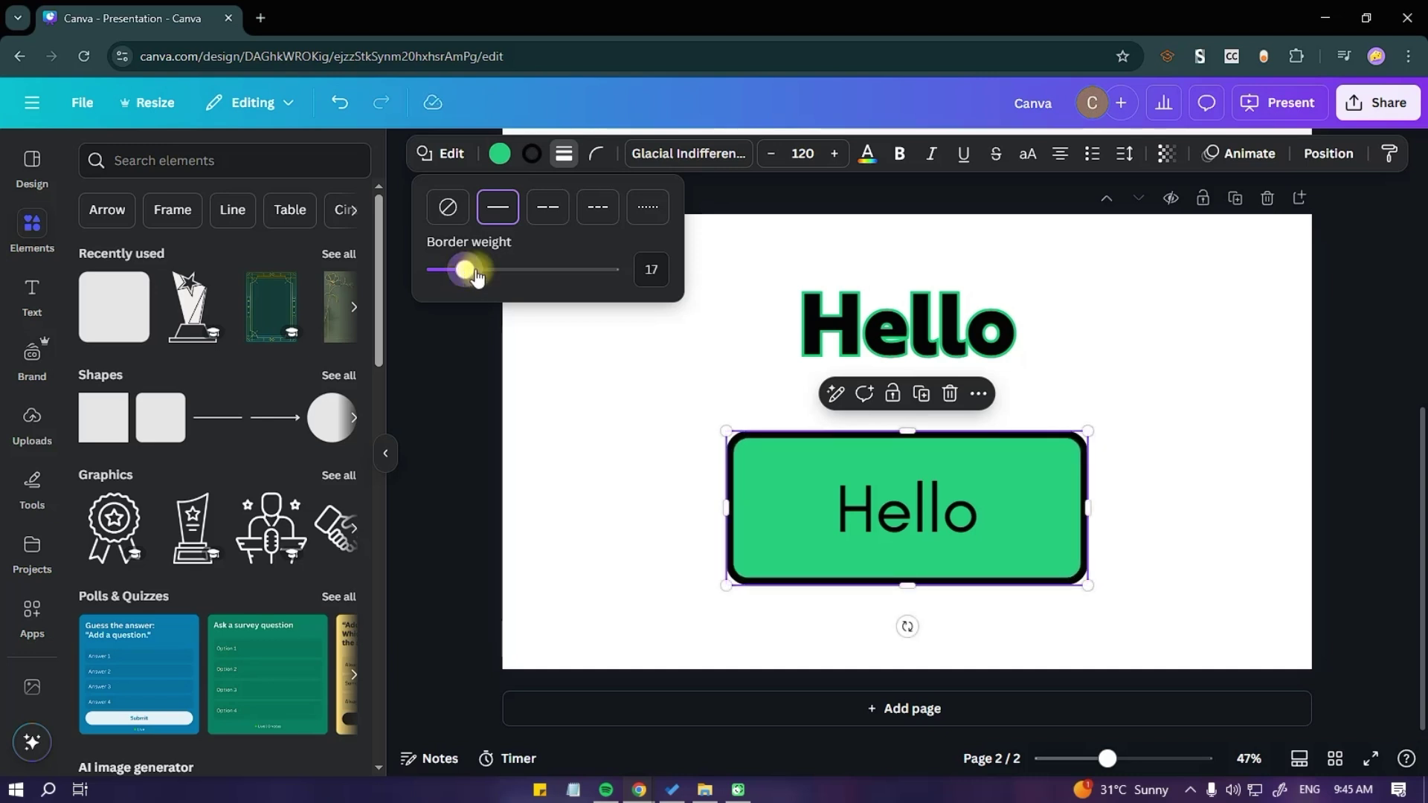
Change the green rectangle's border colour to the first dark blue in the FW brand palette and deselect the shape
left_click(530, 158)
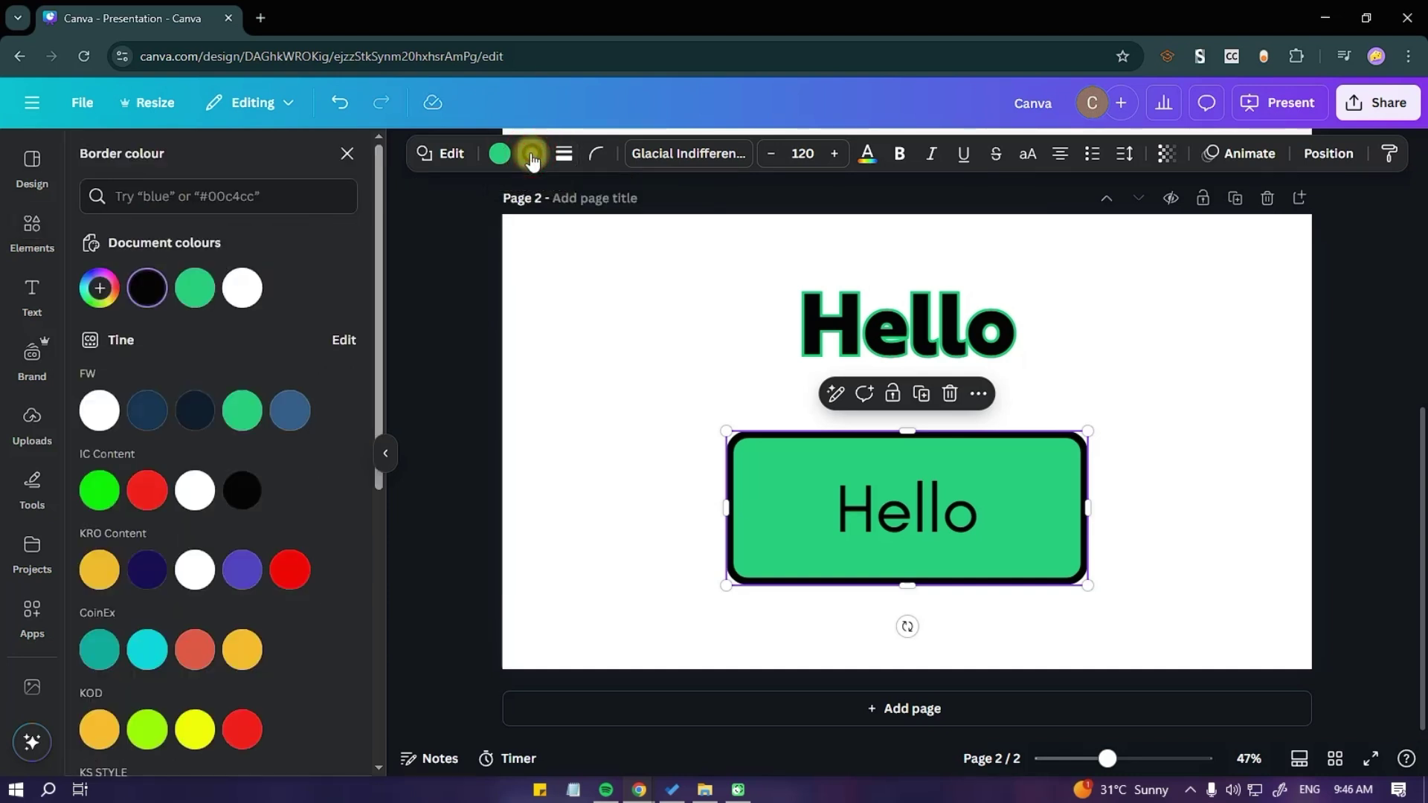
left_click(153, 419)
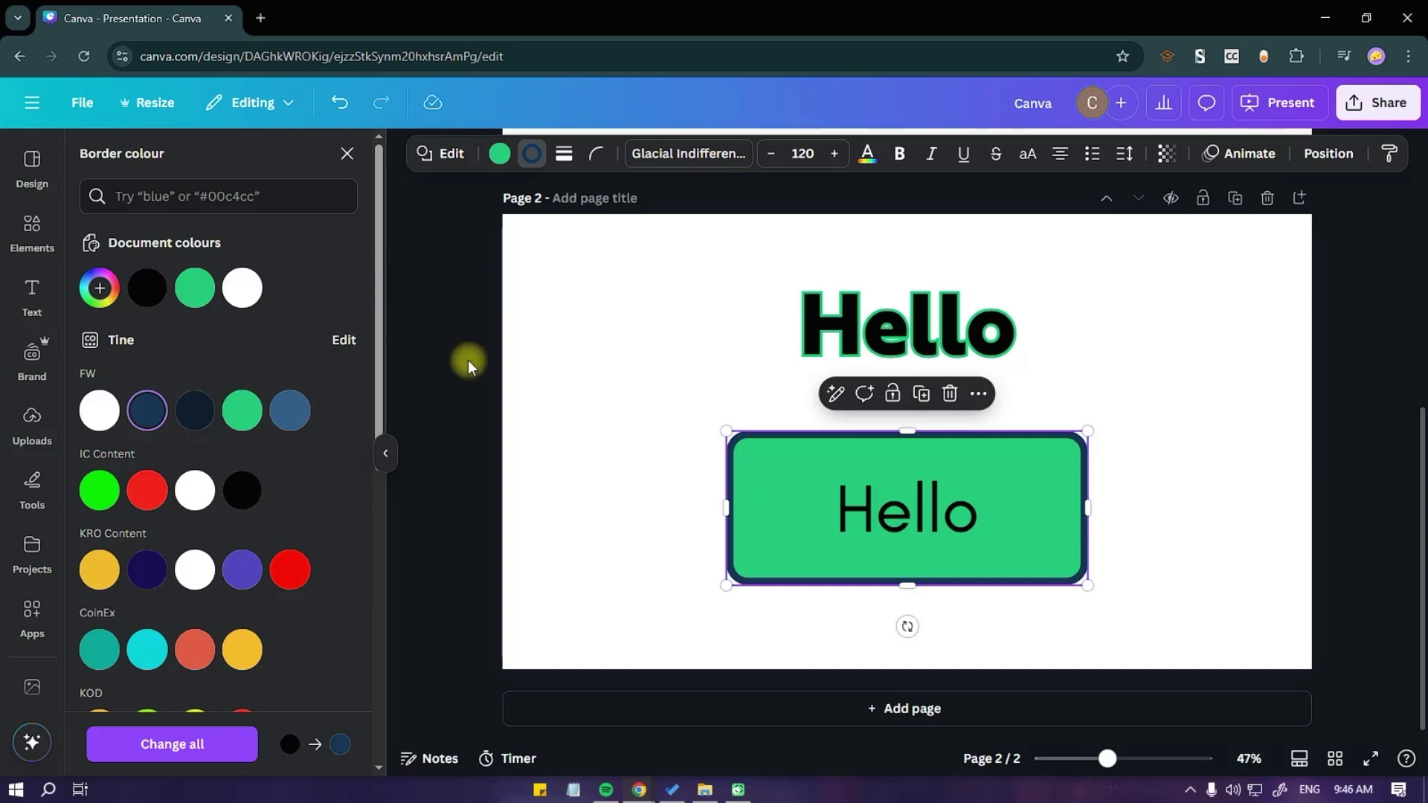
left_click(641, 571)
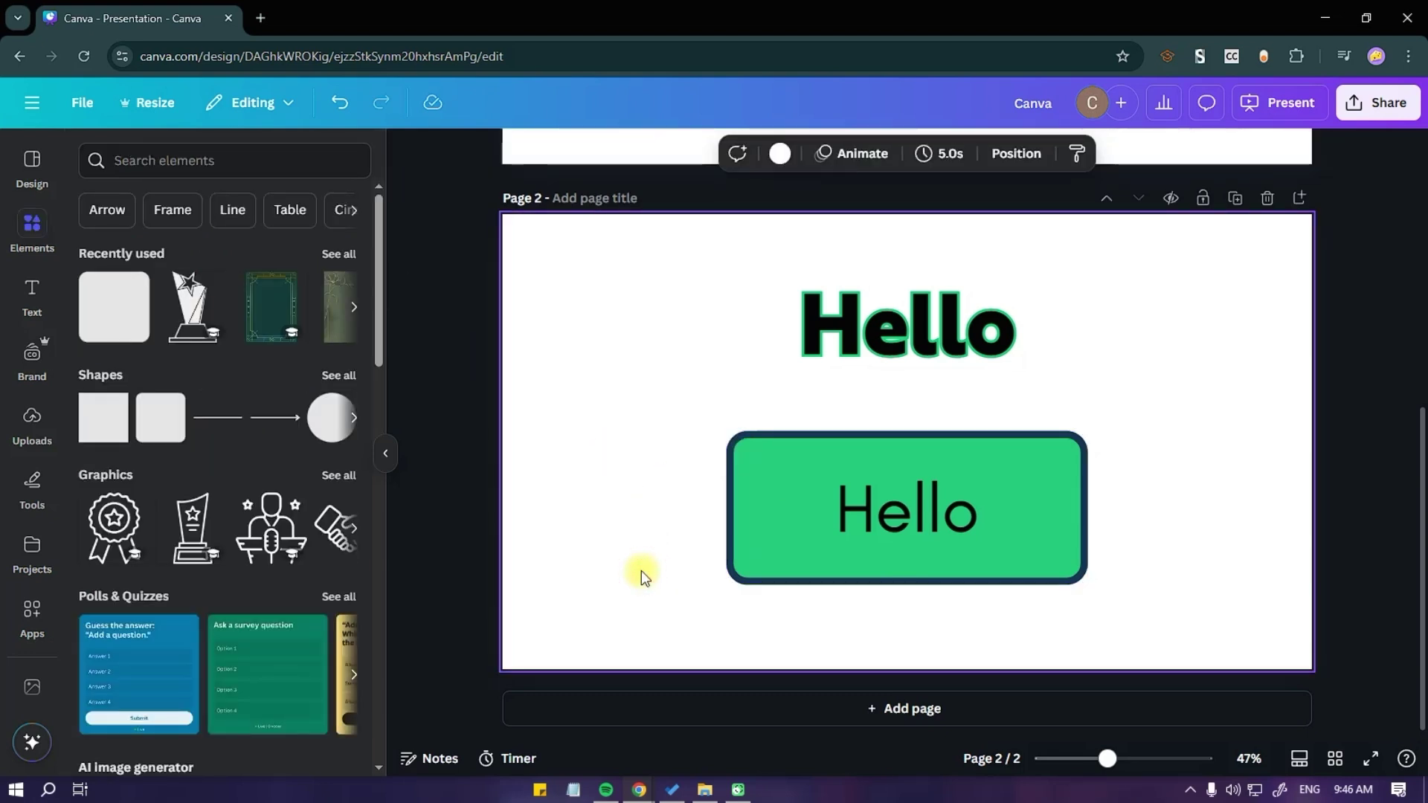